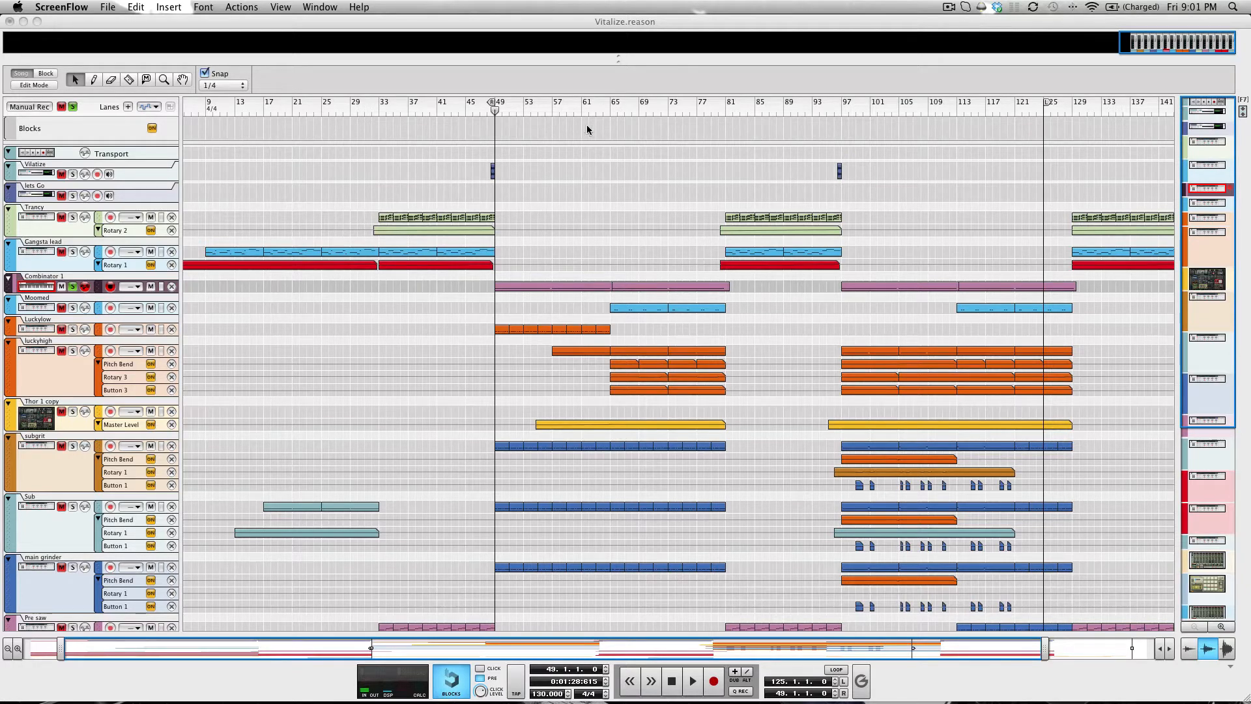
Step: Play the soloed Combinator 1 track from bar 47 into the drop for a few bars, and stop playback
{"action": "left_click", "coordinate": [378, 112]}
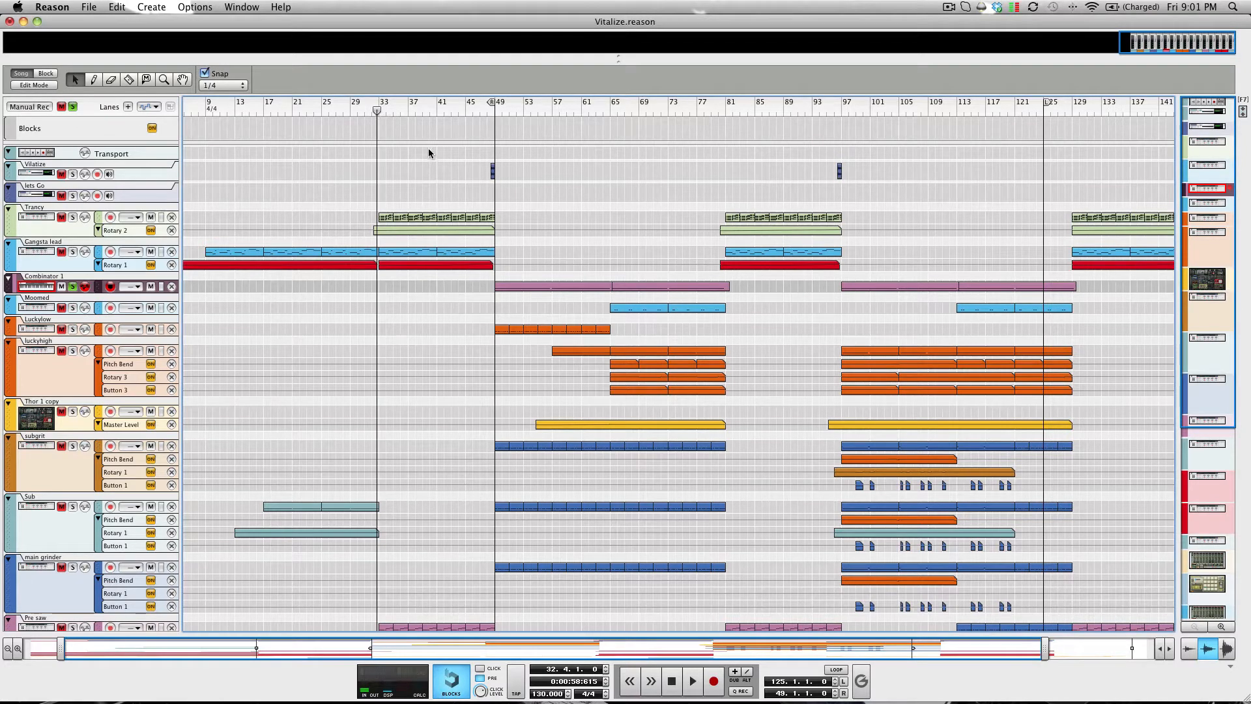
{"action": "left_click", "coordinate": [486, 112]}
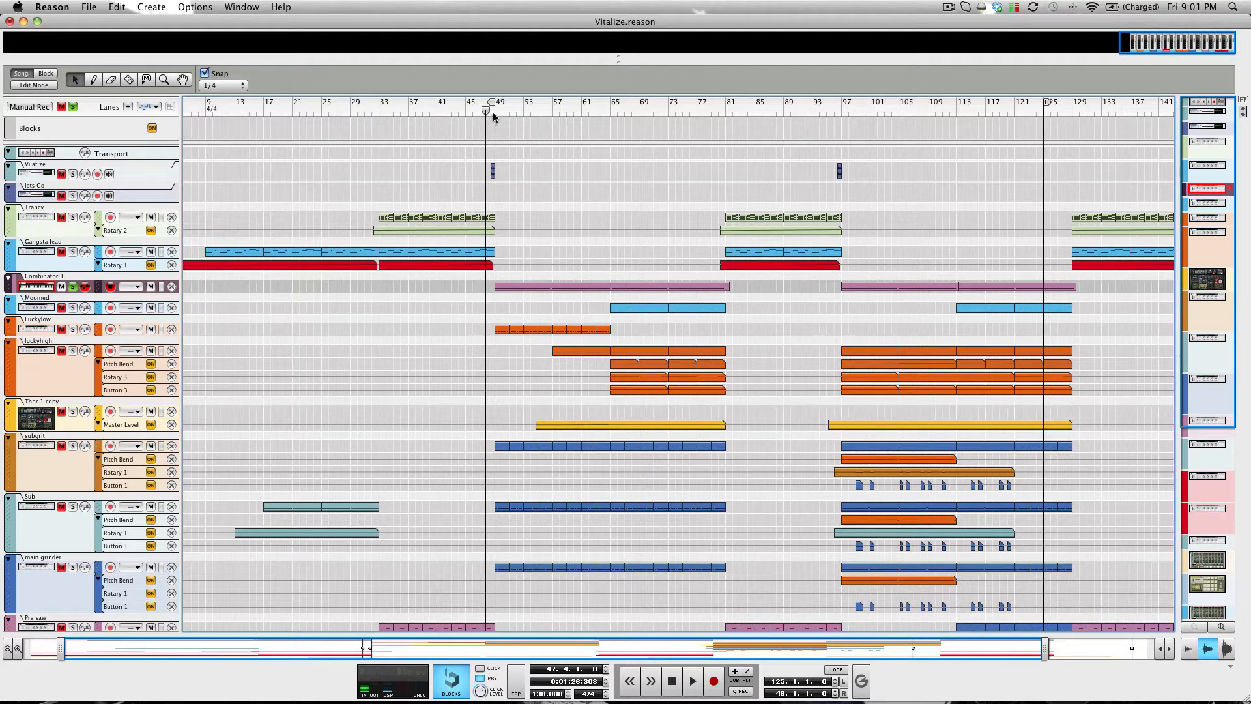
{"action": "key", "text": "space"}
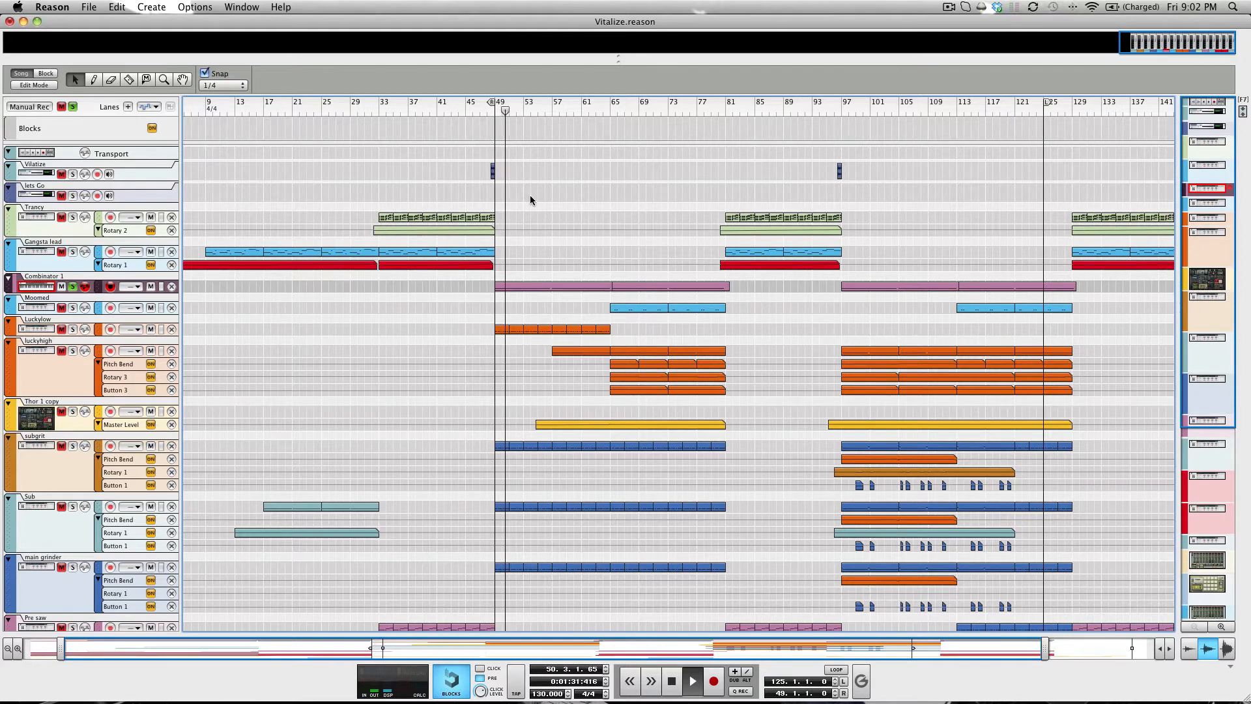
{"action": "key", "text": "space"}
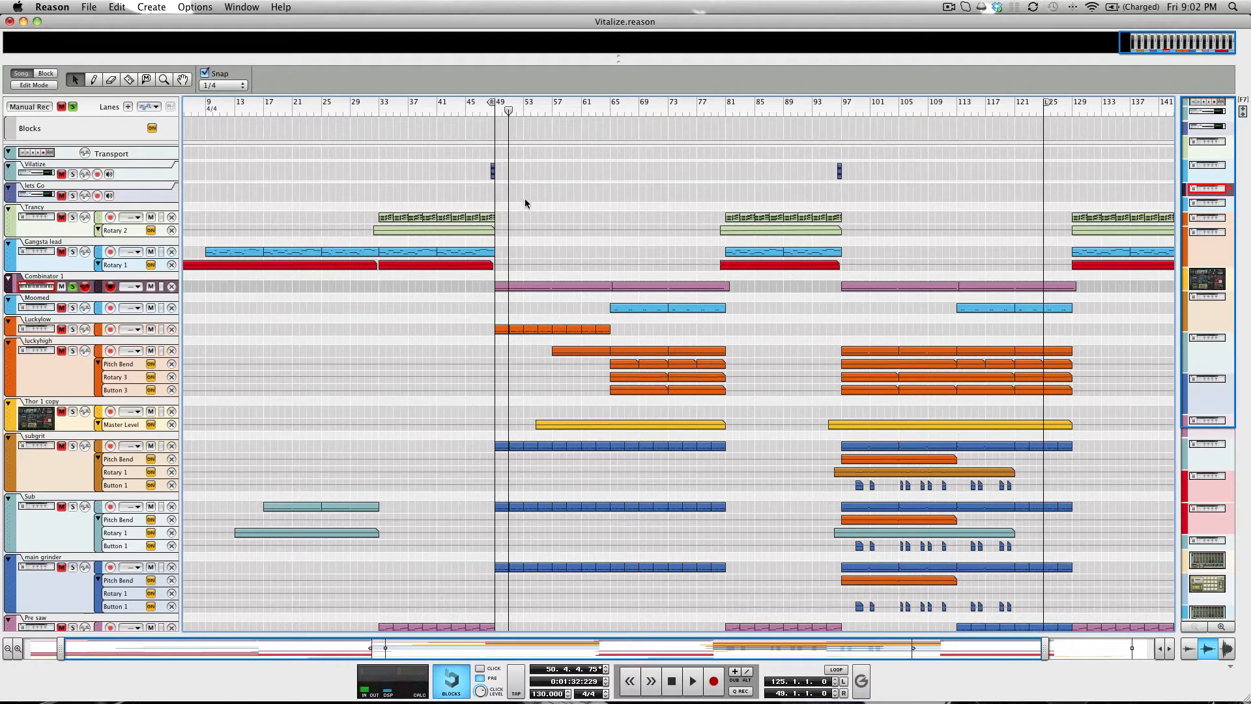
Step: Unsolo the Combinator 1 track and play the full arrangement from bar 48 for a few bars
{"action": "left_click", "coordinate": [490, 113]}
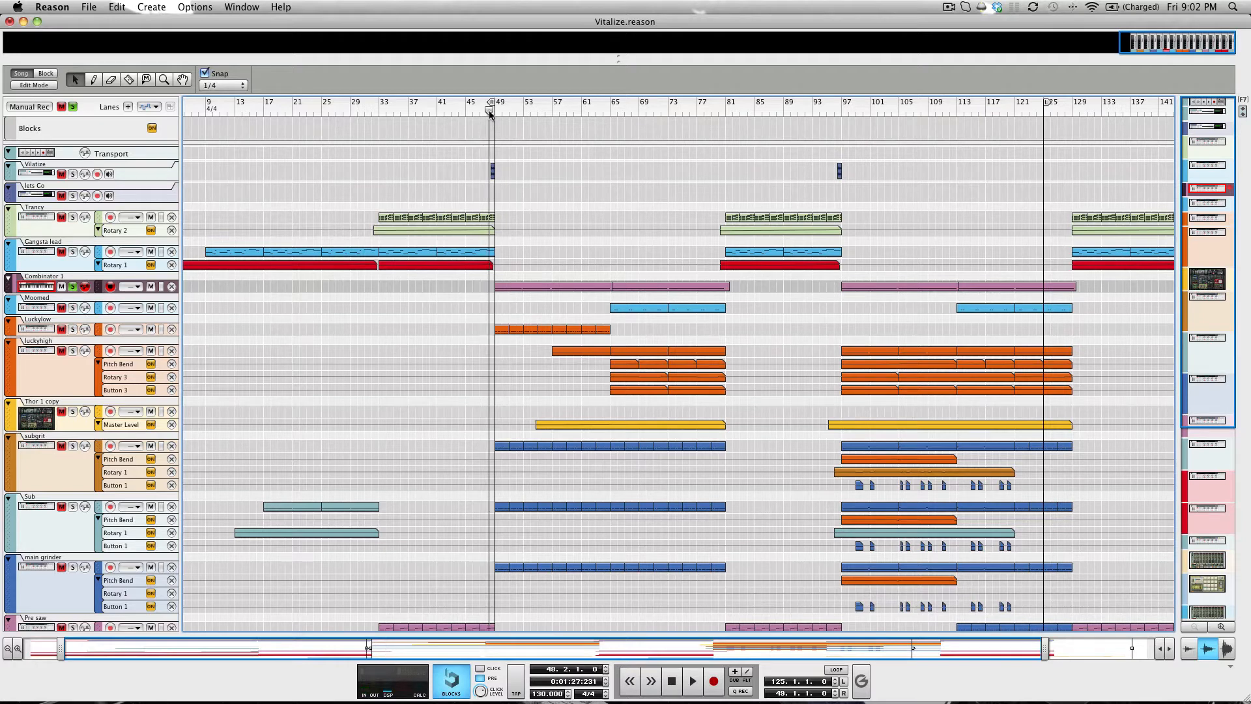
{"action": "left_click", "coordinate": [72, 287]}
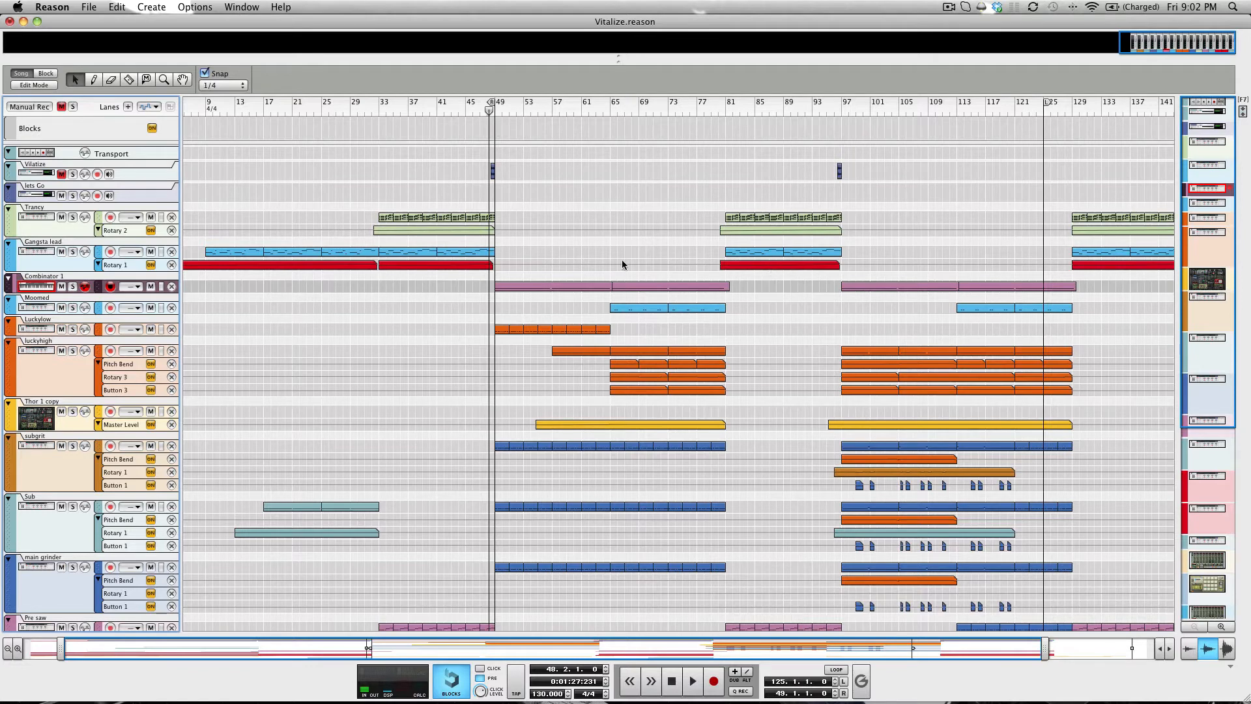
{"action": "key", "text": "space"}
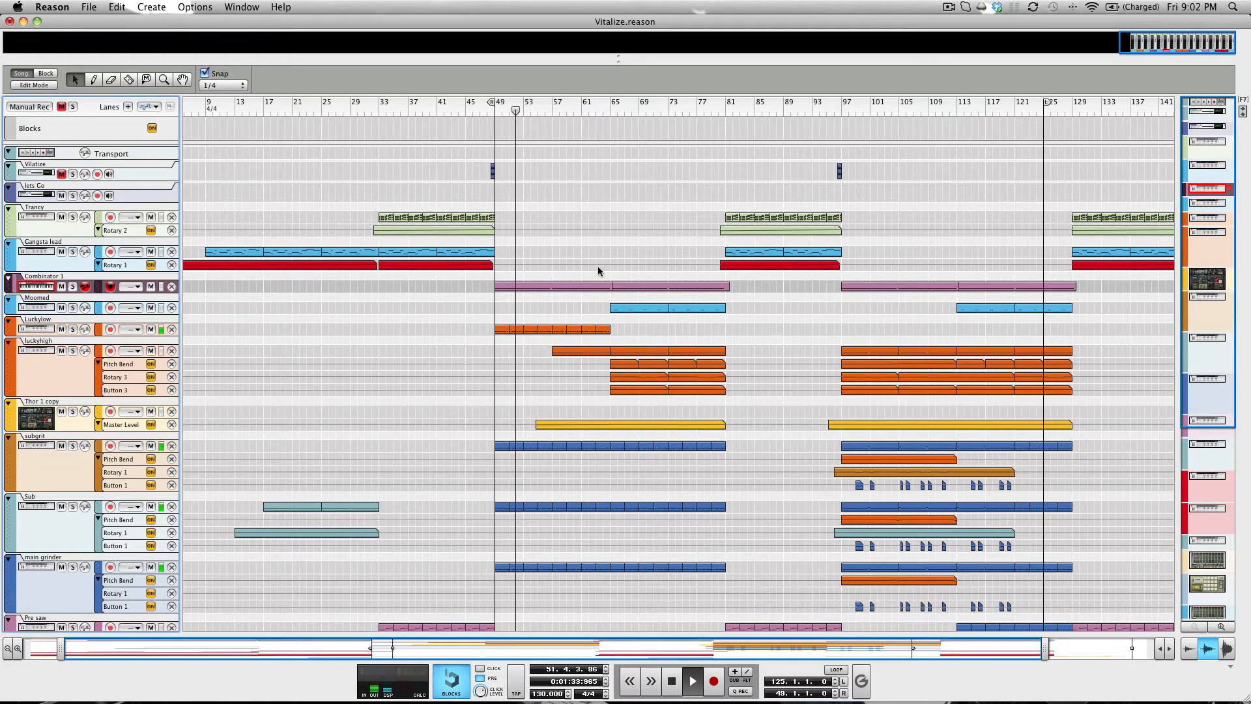
{"action": "key", "text": "space"}
Step: Mute the Combinator 1 track and play the drop without it from around bar 48, stopping after a few bars
{"action": "left_click", "coordinate": [62, 287]}
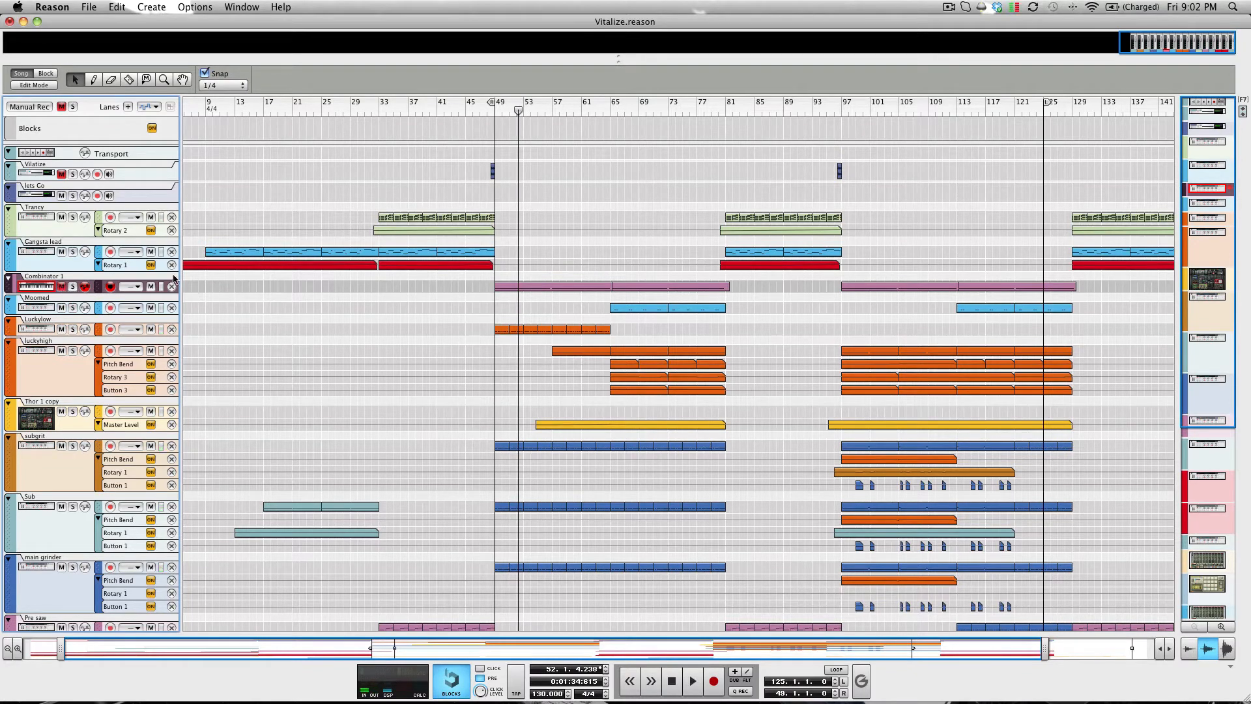
{"action": "left_click", "coordinate": [491, 115]}
{"action": "key", "text": "space"}
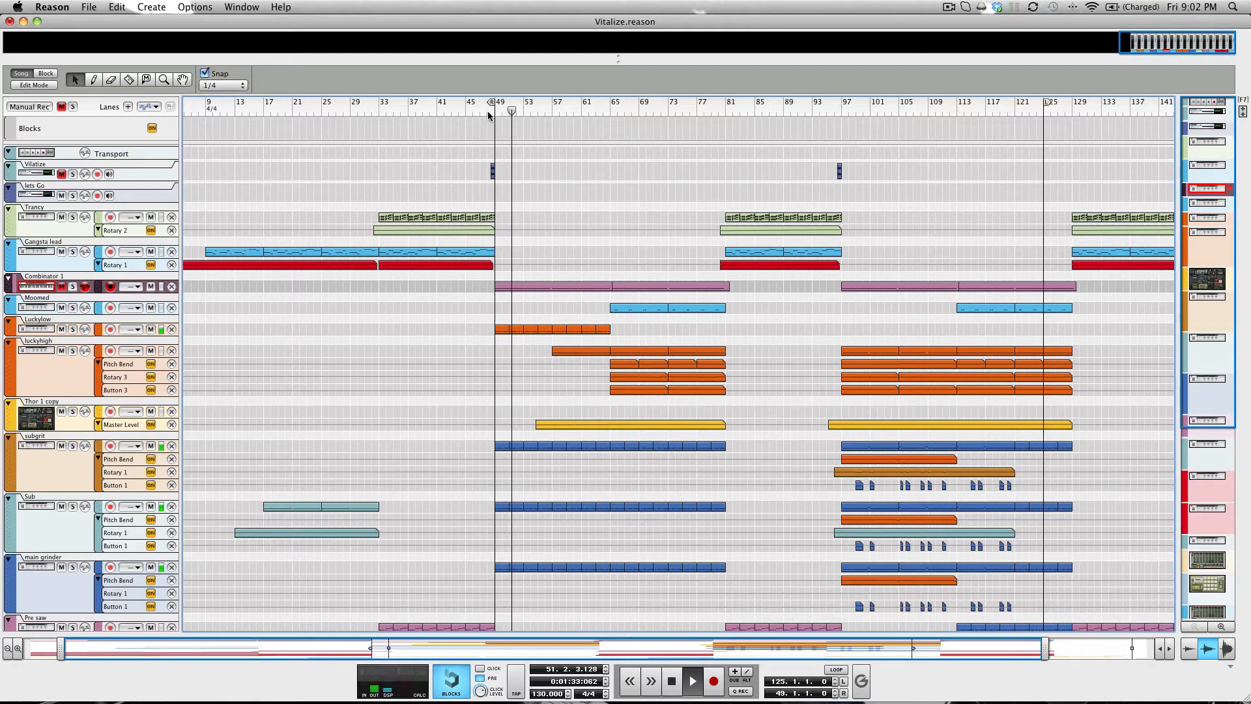
{"action": "key", "text": "space"}
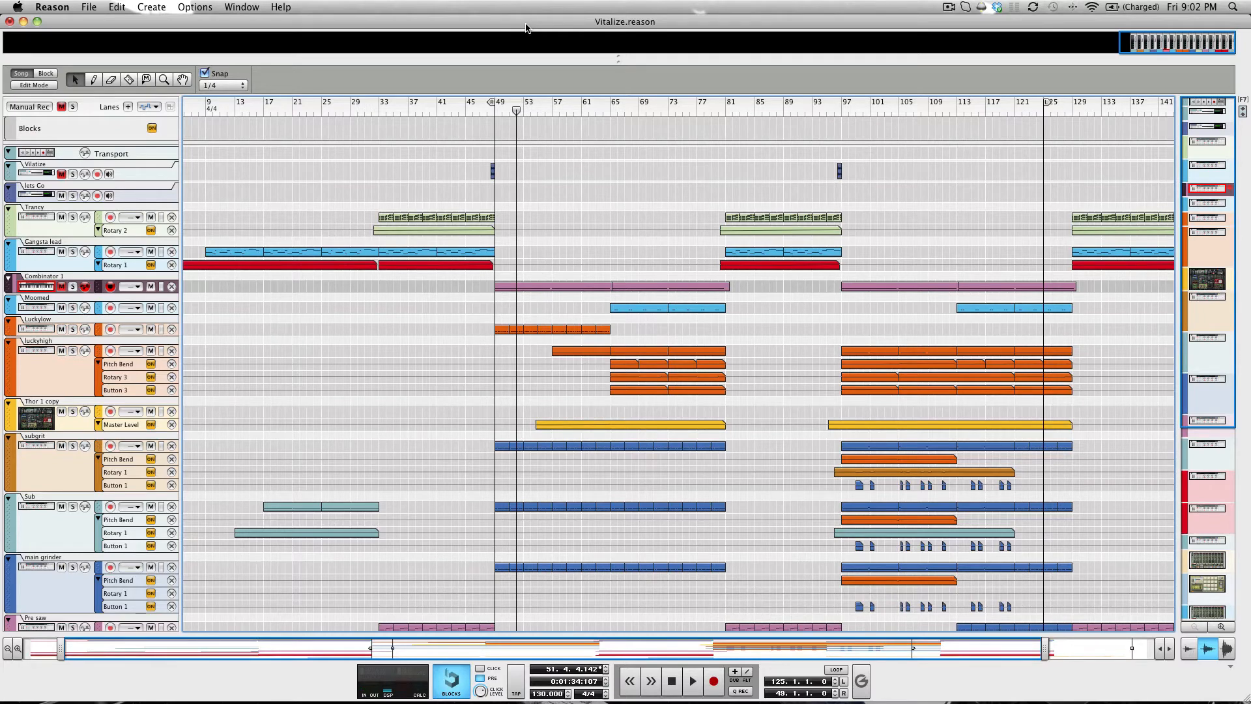
Step: Show the rack and create a new Combinator in the empty space below the Spider Audio devices
{"action": "key", "text": "F6"}
{"action": "scroll", "coordinate": [410, 213], "scroll_direction": "up", "scroll_amount": 20}
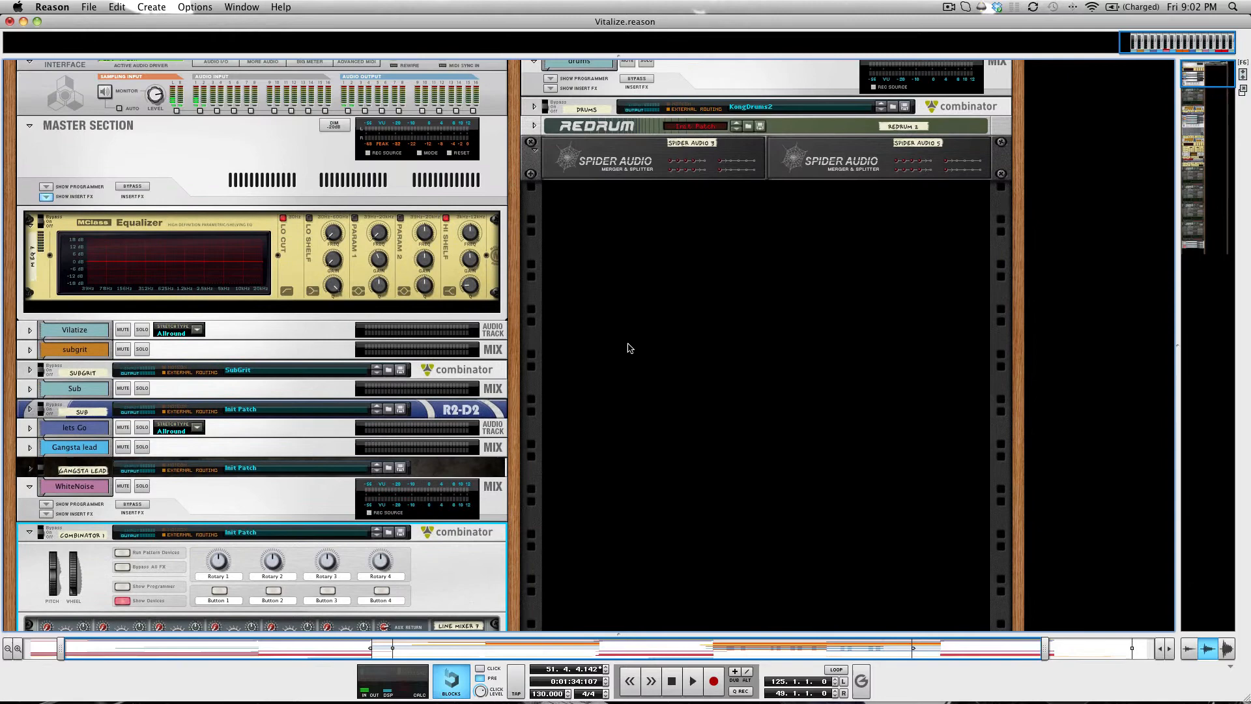
{"action": "right_click", "coordinate": [630, 348]}
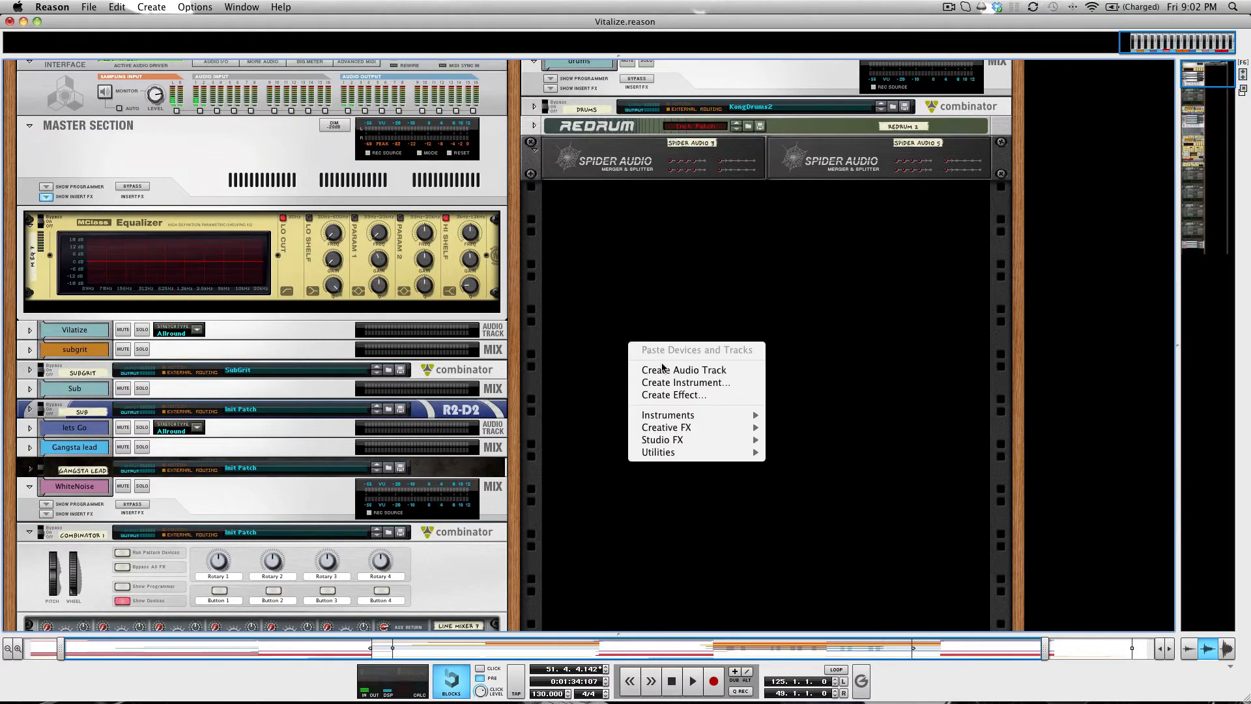
{"action": "mouse_move", "coordinate": [737, 456]}
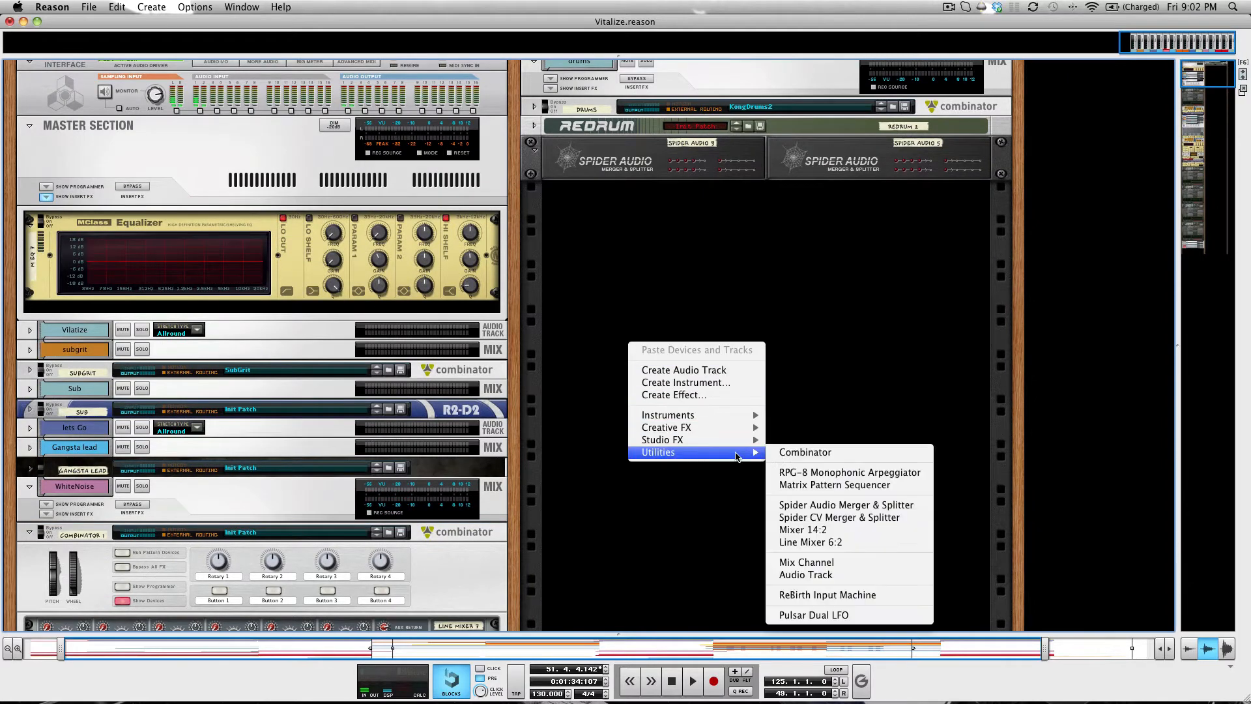
{"action": "left_click", "coordinate": [785, 453]}
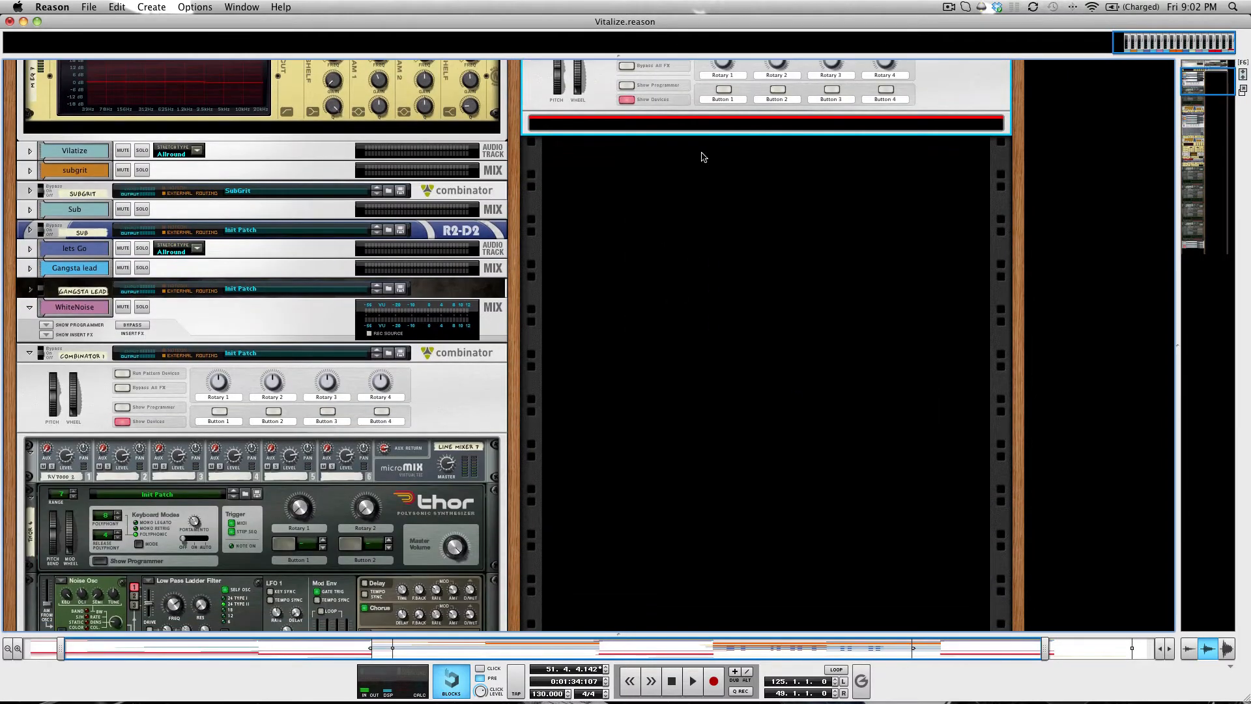
Step: Add a Thor Polysonic Synthesizer inside the new Combinator
{"action": "right_click", "coordinate": [678, 127]}
{"action": "mouse_move", "coordinate": [748, 250]}
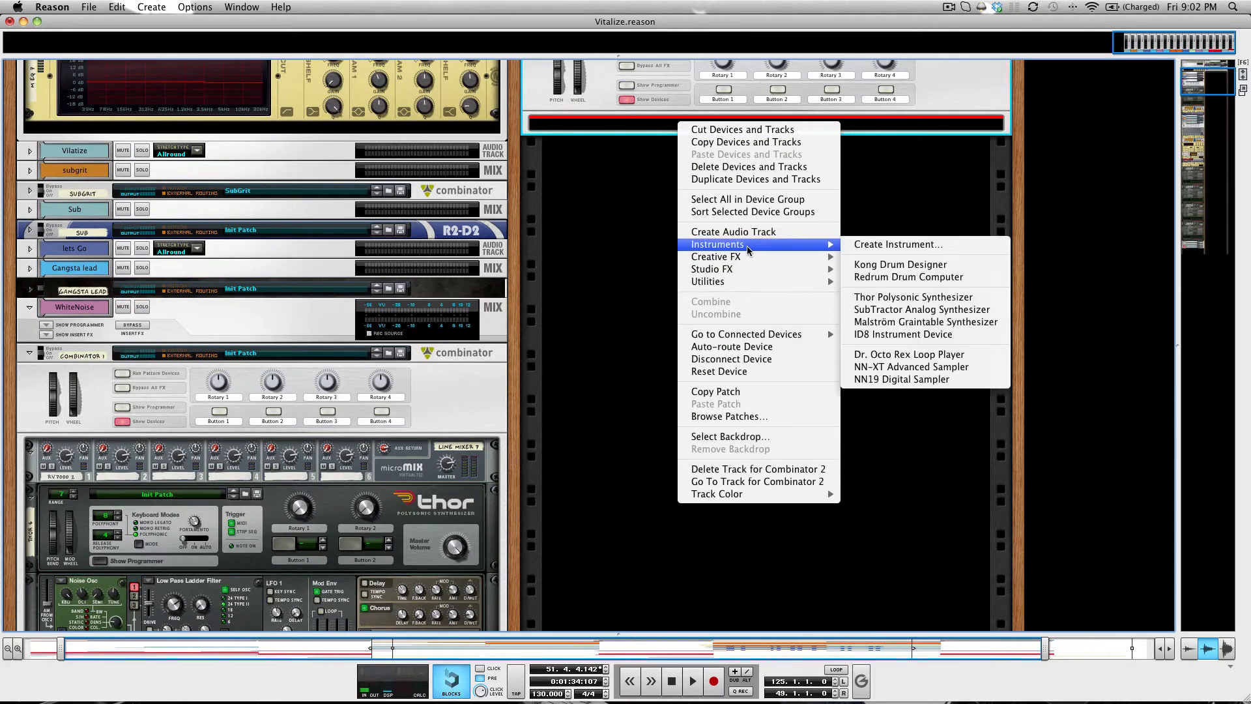
{"action": "left_click", "coordinate": [914, 299]}
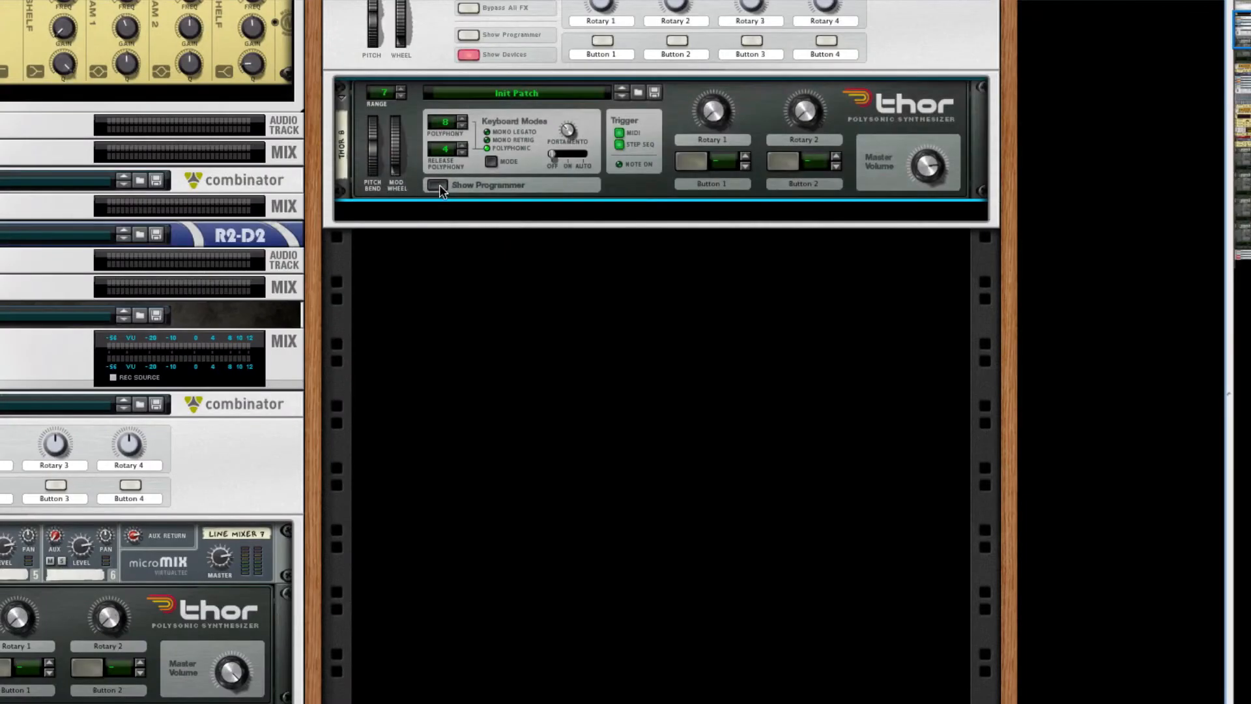
Step: Show the new Thor's programmer and change its first oscillator to Noise
{"action": "left_click", "coordinate": [606, 193]}
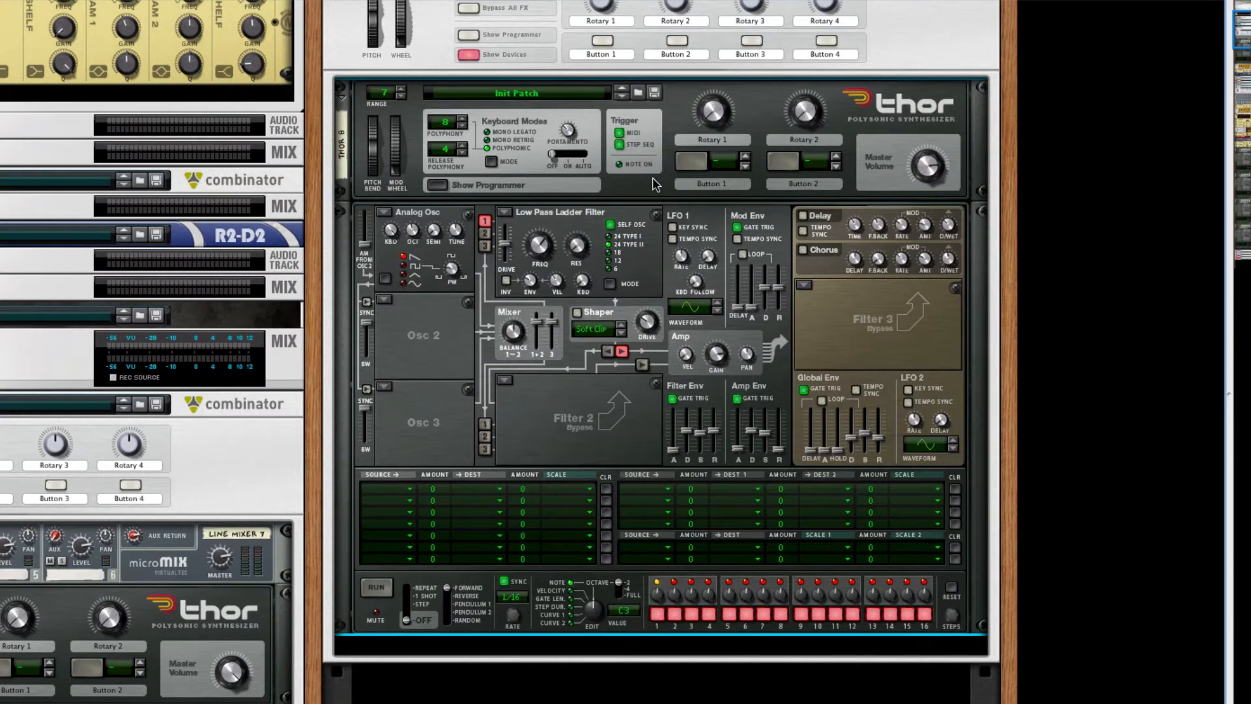
{"action": "left_click", "coordinate": [385, 212]}
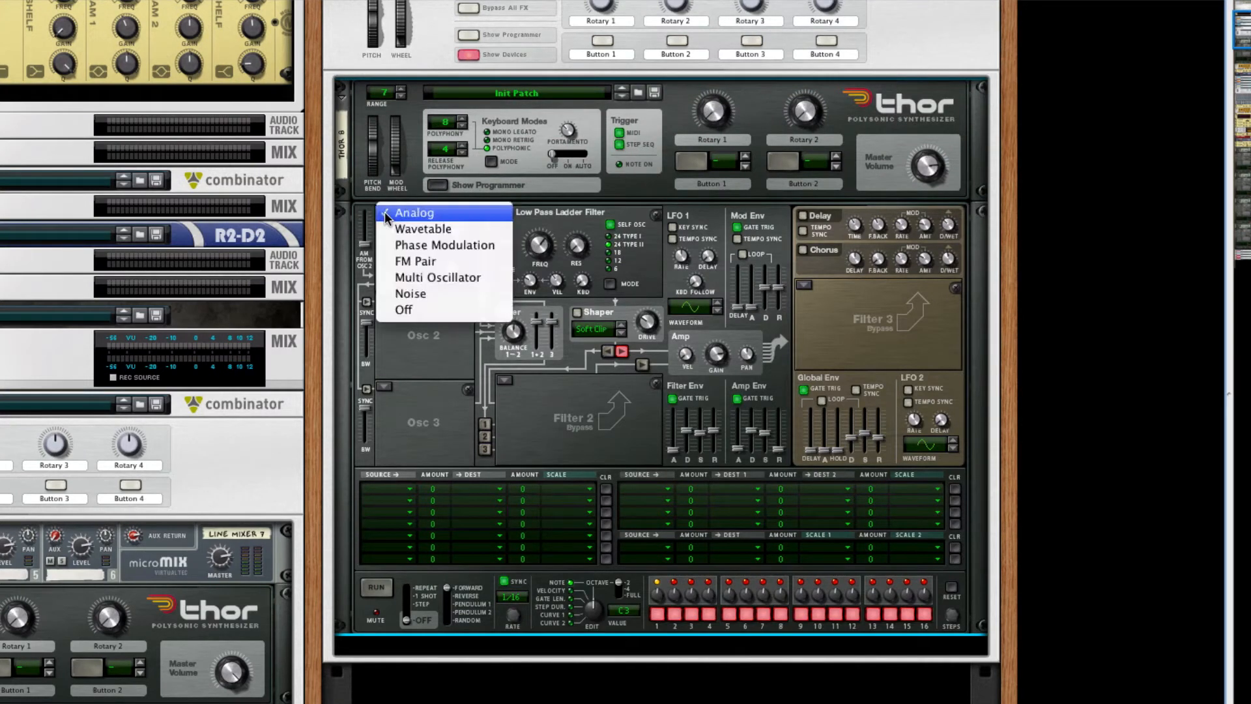
{"action": "left_click", "coordinate": [424, 293]}
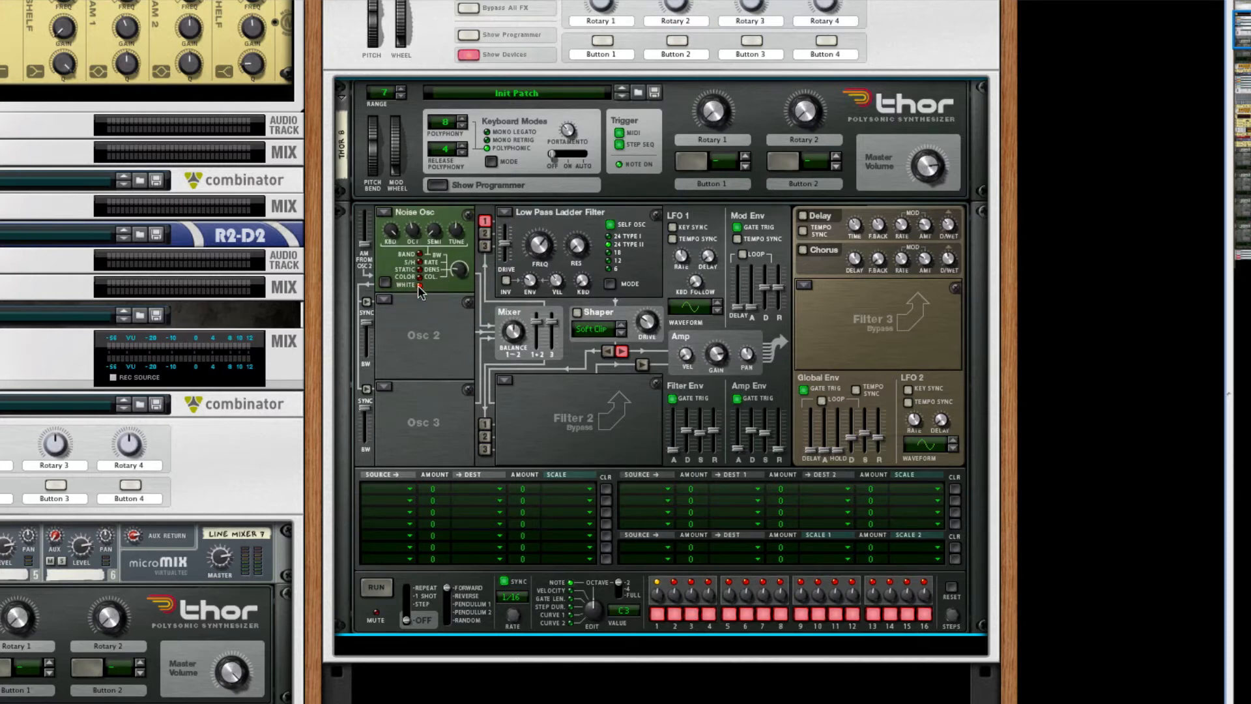
Step: Raise Thor's amp envelope decay, set its release to about 1.9 s, and adjust the Low Pass Ladder Filter frequency
{"action": "scroll", "coordinate": [612, 365], "scroll_direction": "down", "scroll_amount": 1}
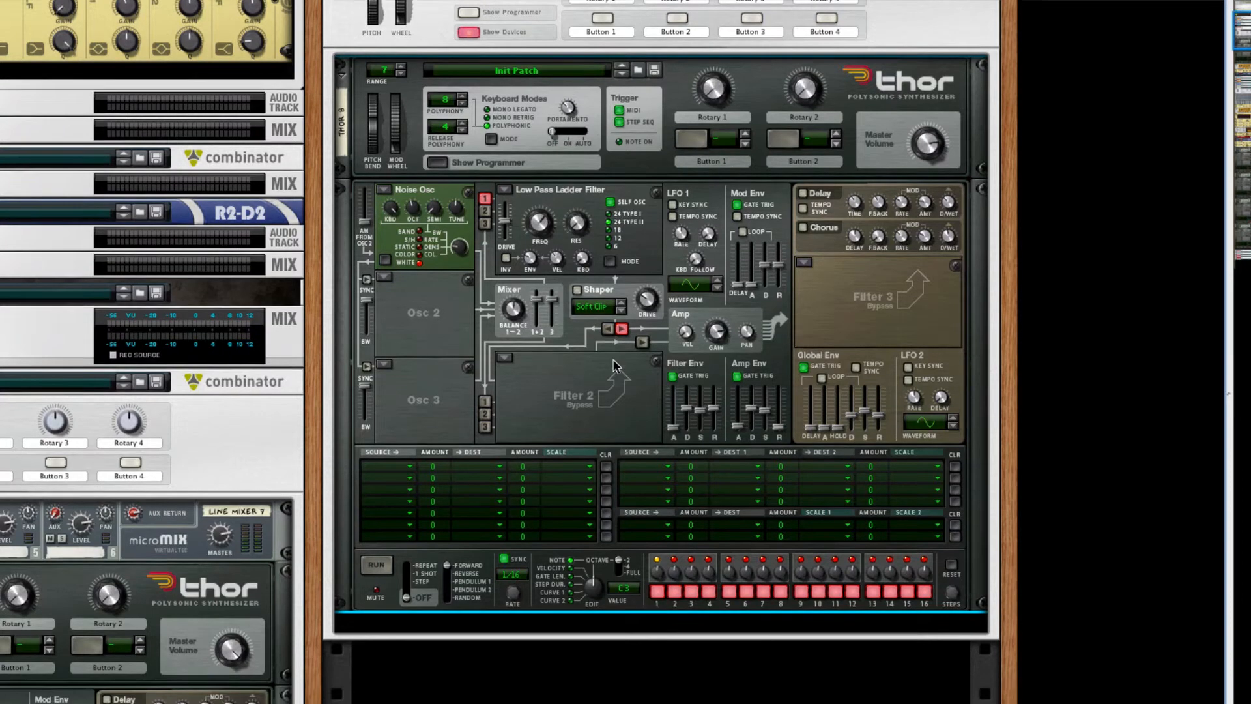
{"action": "scroll", "coordinate": [613, 365], "scroll_direction": "down", "scroll_amount": 5}
{"action": "mouse_move", "coordinate": [766, 236]}
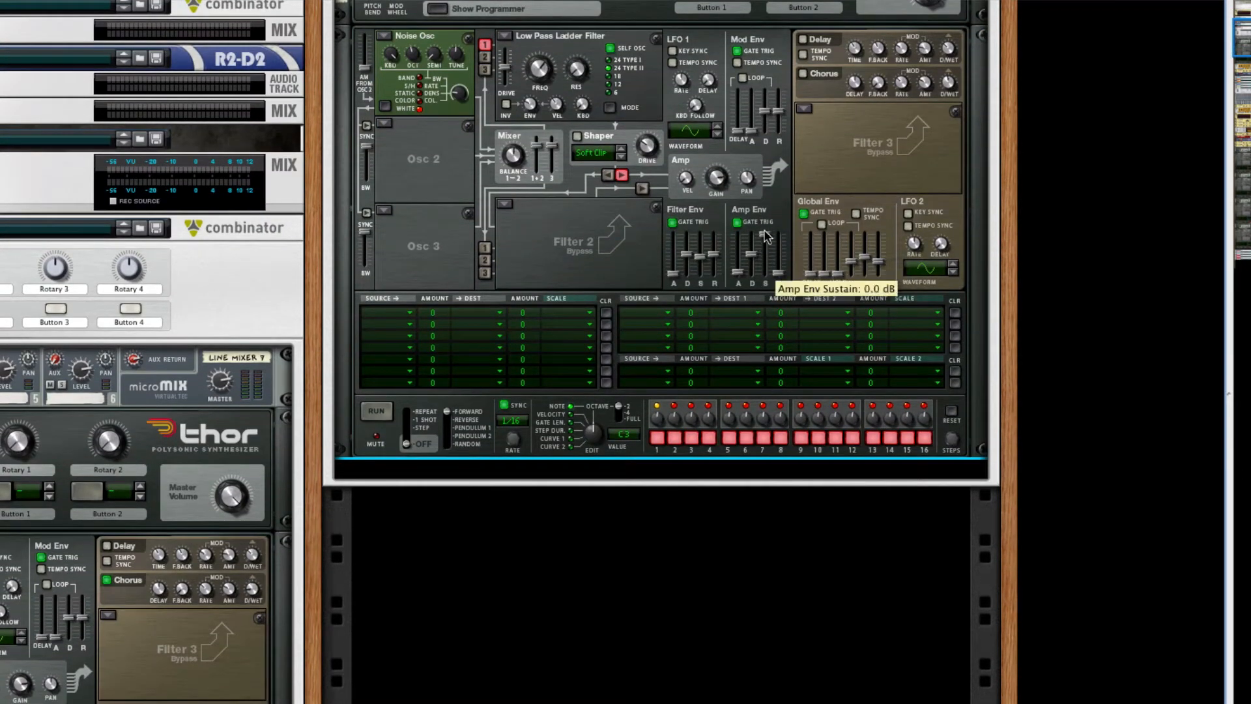
{"action": "left_click_drag", "start_coordinate": [752, 254], "coordinate": [783, 265]}
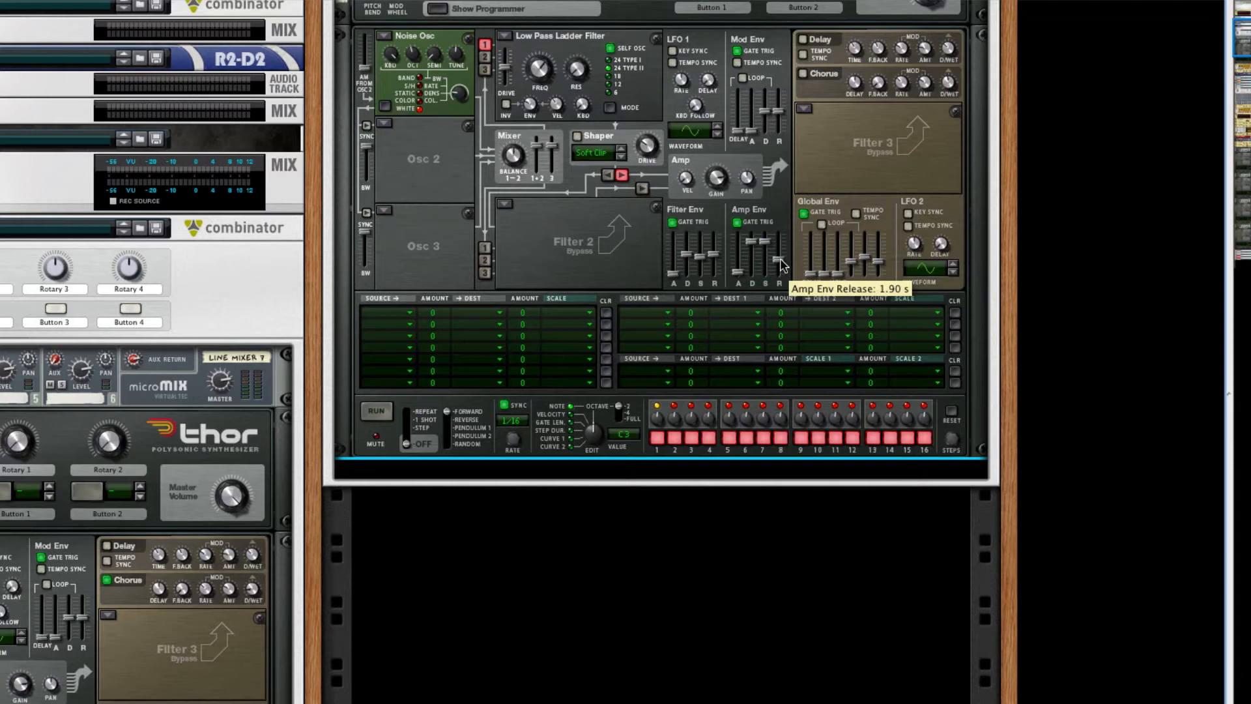
{"action": "left_click_drag", "start_coordinate": [782, 264], "coordinate": [782, 298]}
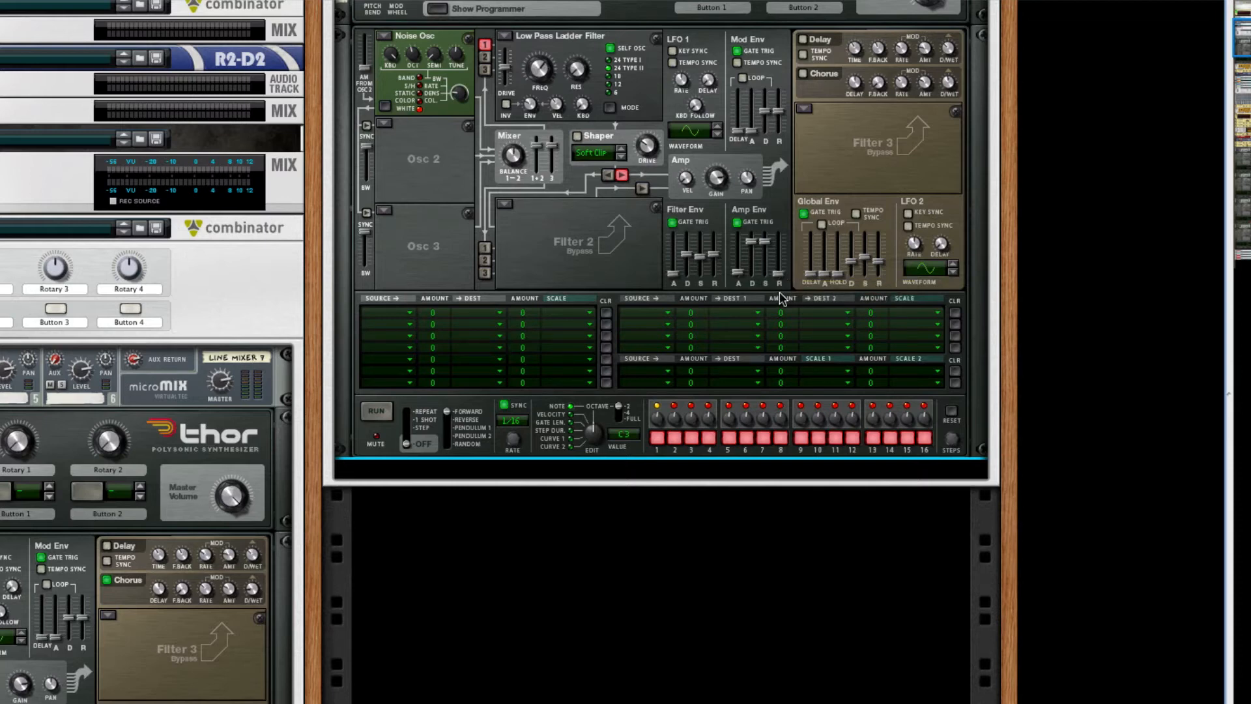
{"action": "left_click_drag", "start_coordinate": [782, 275], "coordinate": [782, 264]}
{"action": "mouse_move", "coordinate": [539, 71]}
{"action": "left_click_drag", "start_coordinate": [538, 70], "coordinate": [539, 75]}
Step: Add a Scream 4 Distortion below Thor inside the Combinator
{"action": "scroll", "coordinate": [316, 308], "scroll_direction": "down", "scroll_amount": 5}
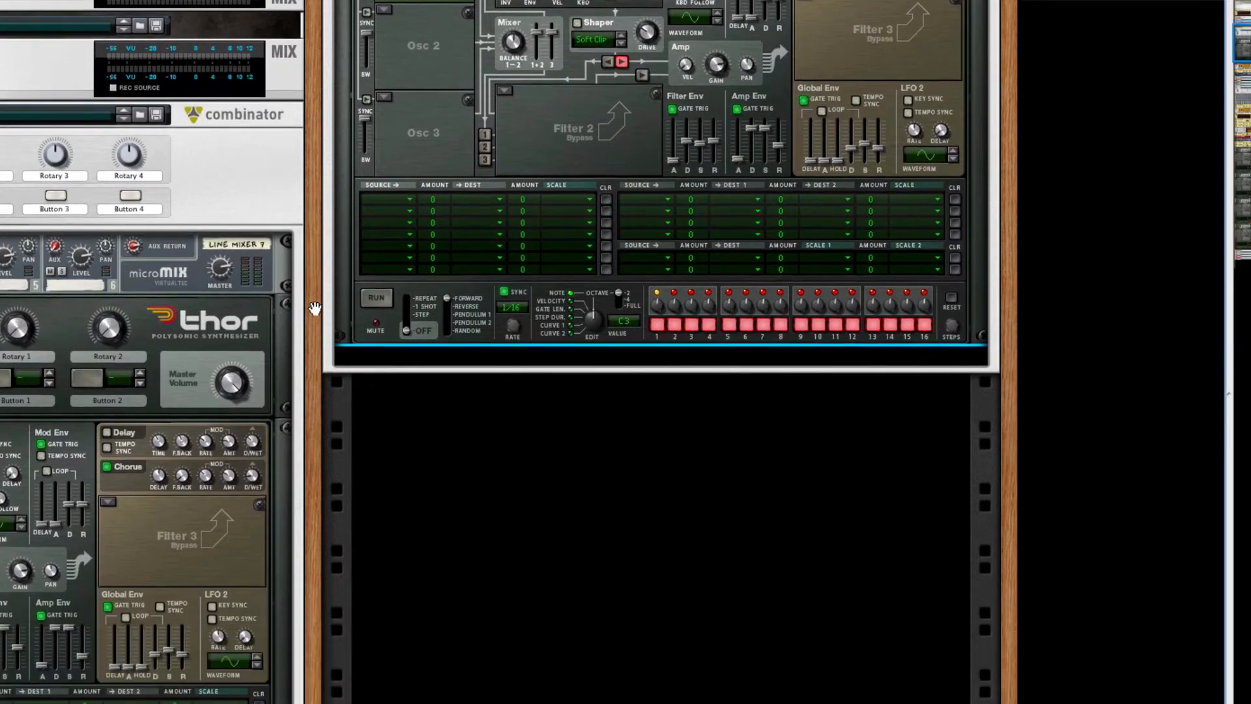
{"action": "scroll", "coordinate": [316, 308], "scroll_direction": "down", "scroll_amount": 2}
{"action": "scroll", "coordinate": [717, 181], "scroll_direction": "up", "scroll_amount": 3}
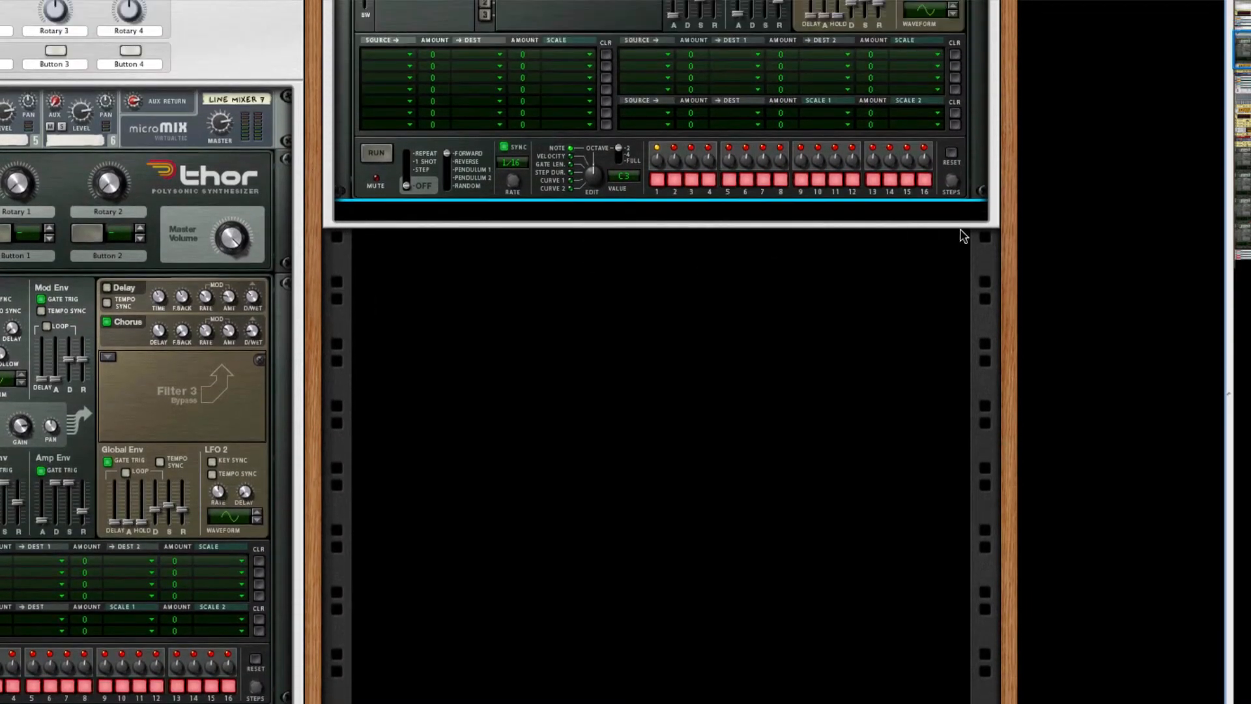
{"action": "right_click", "coordinate": [974, 184]}
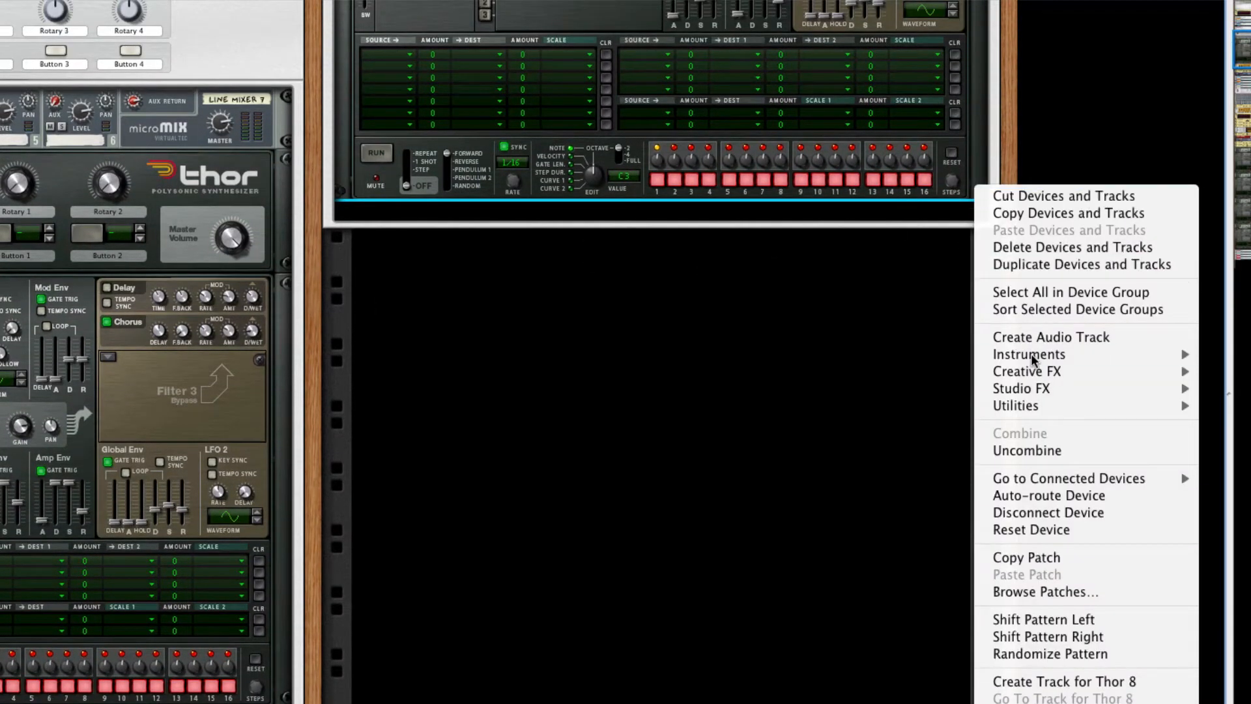
{"action": "mouse_move", "coordinate": [1038, 393]}
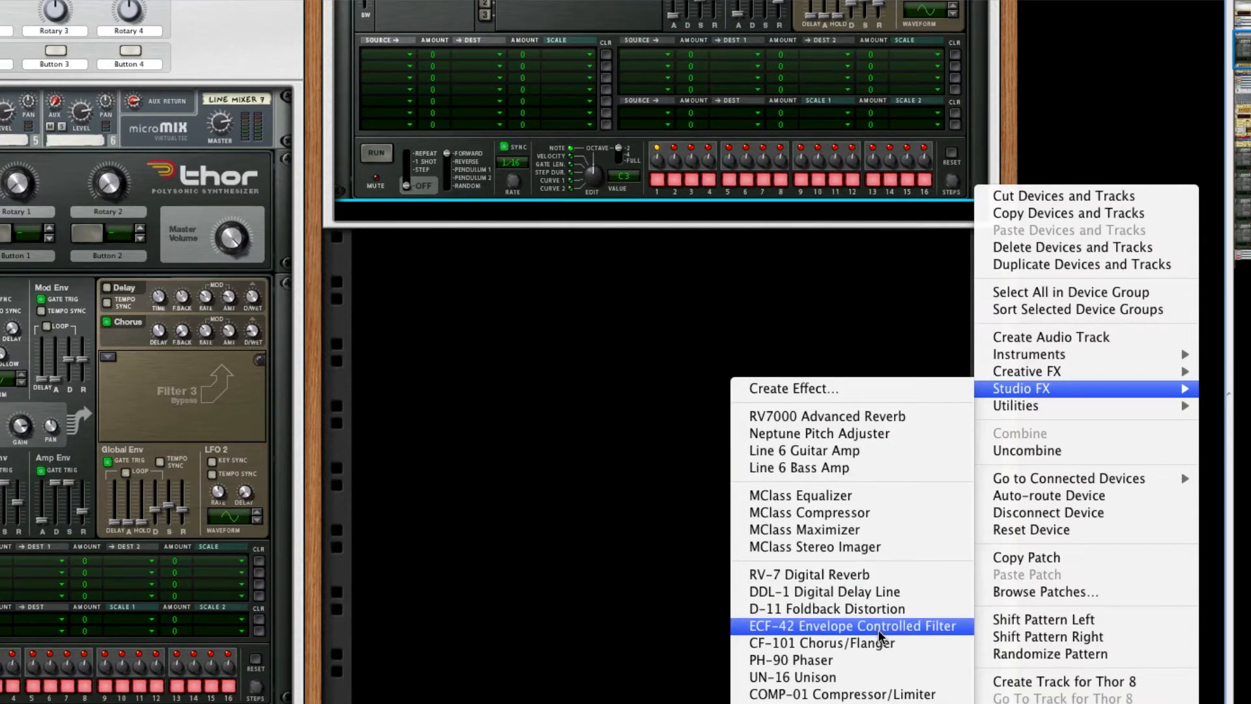
{"action": "mouse_move", "coordinate": [1030, 371]}
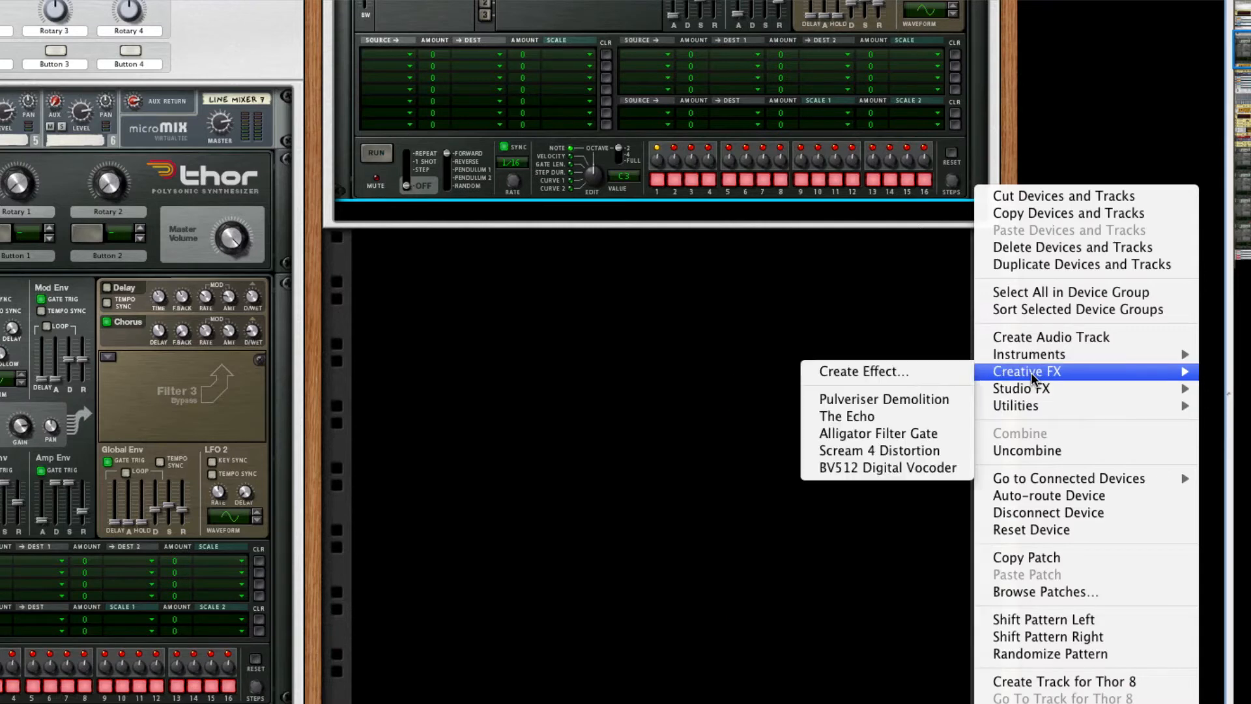
{"action": "left_click", "coordinate": [909, 451]}
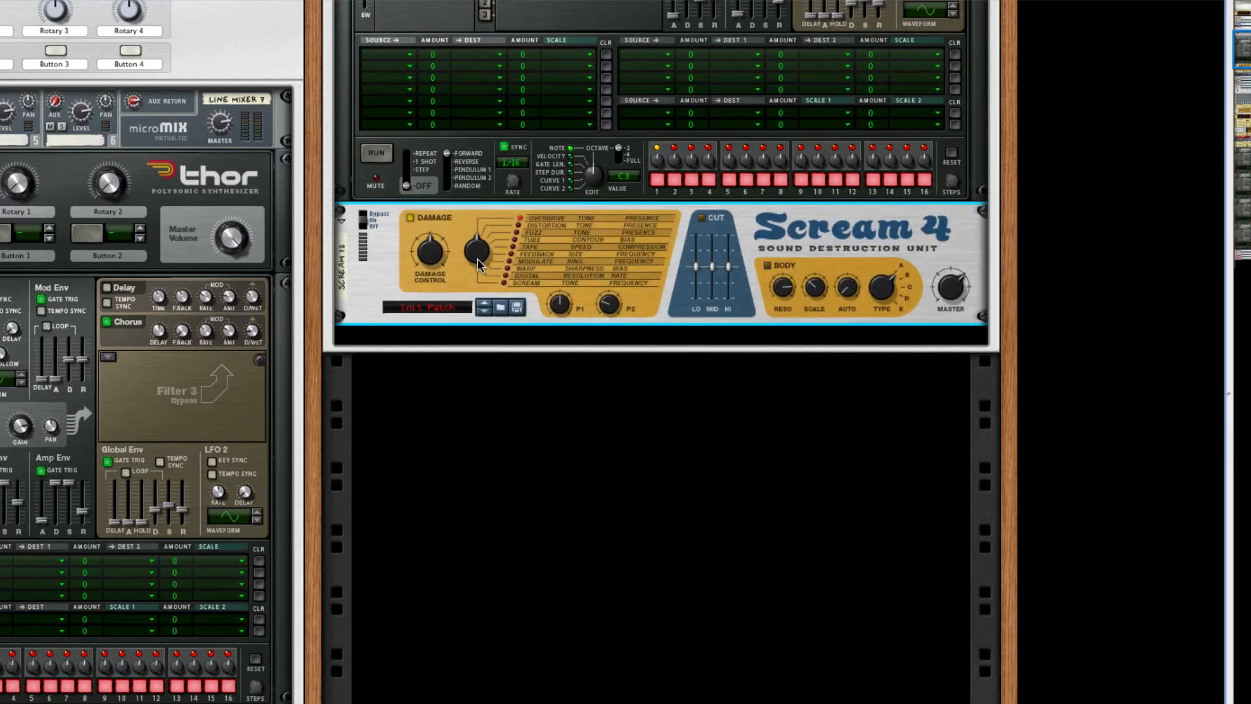
Step: Set Scream 4's damage type to Tape with Damage Control at about 28, and adjust its P1 speed
{"action": "left_click_drag", "start_coordinate": [476, 256], "coordinate": [471, 233]}
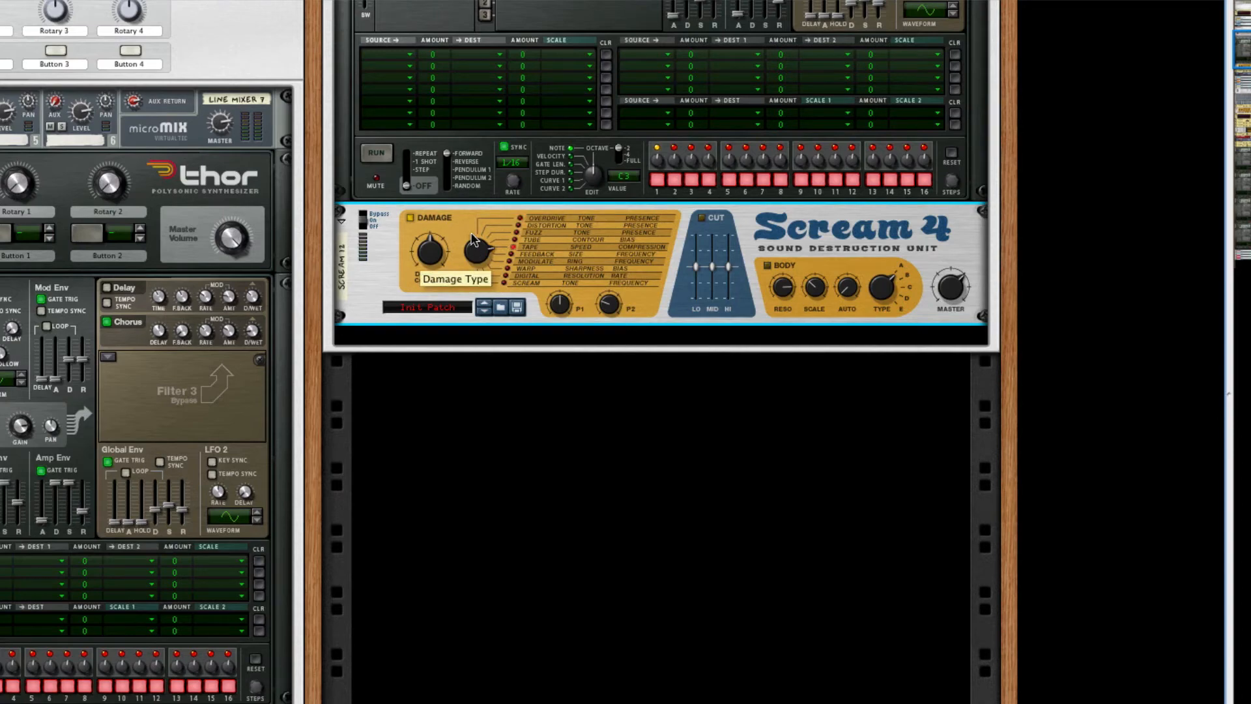
{"action": "left_click_drag", "start_coordinate": [430, 254], "coordinate": [425, 268]}
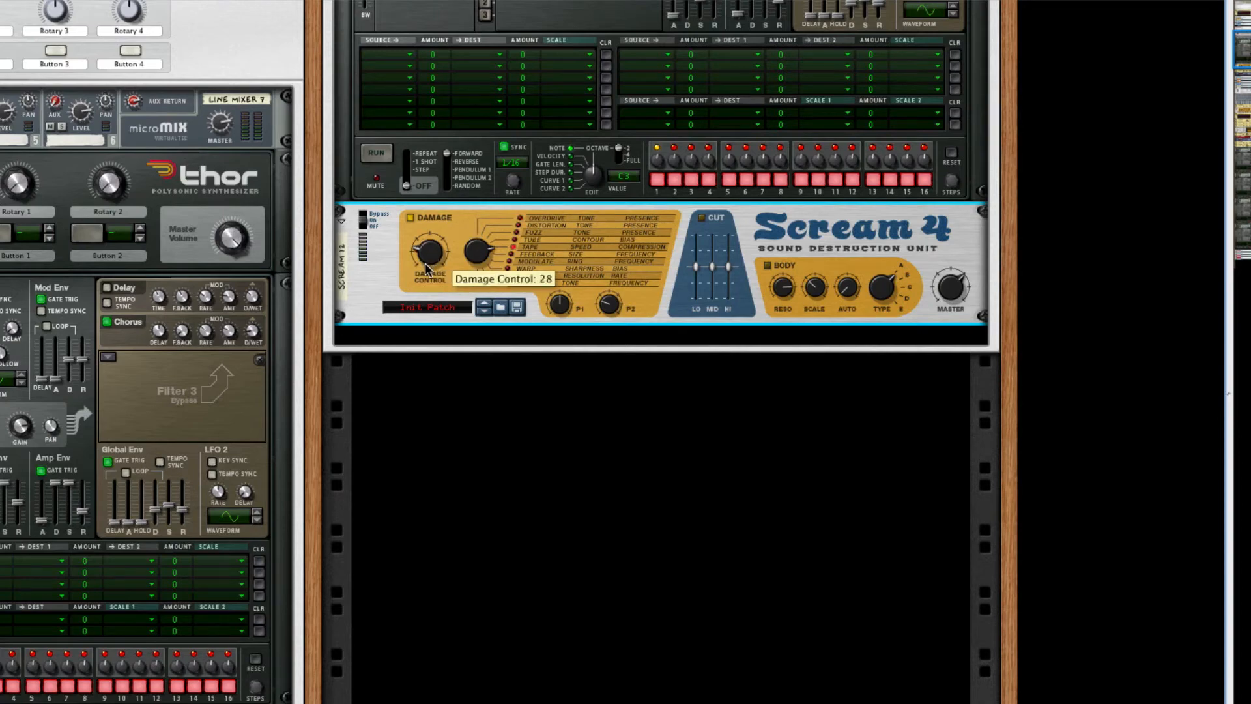
{"action": "scroll", "coordinate": [453, 269], "scroll_direction": "down", "scroll_amount": 3}
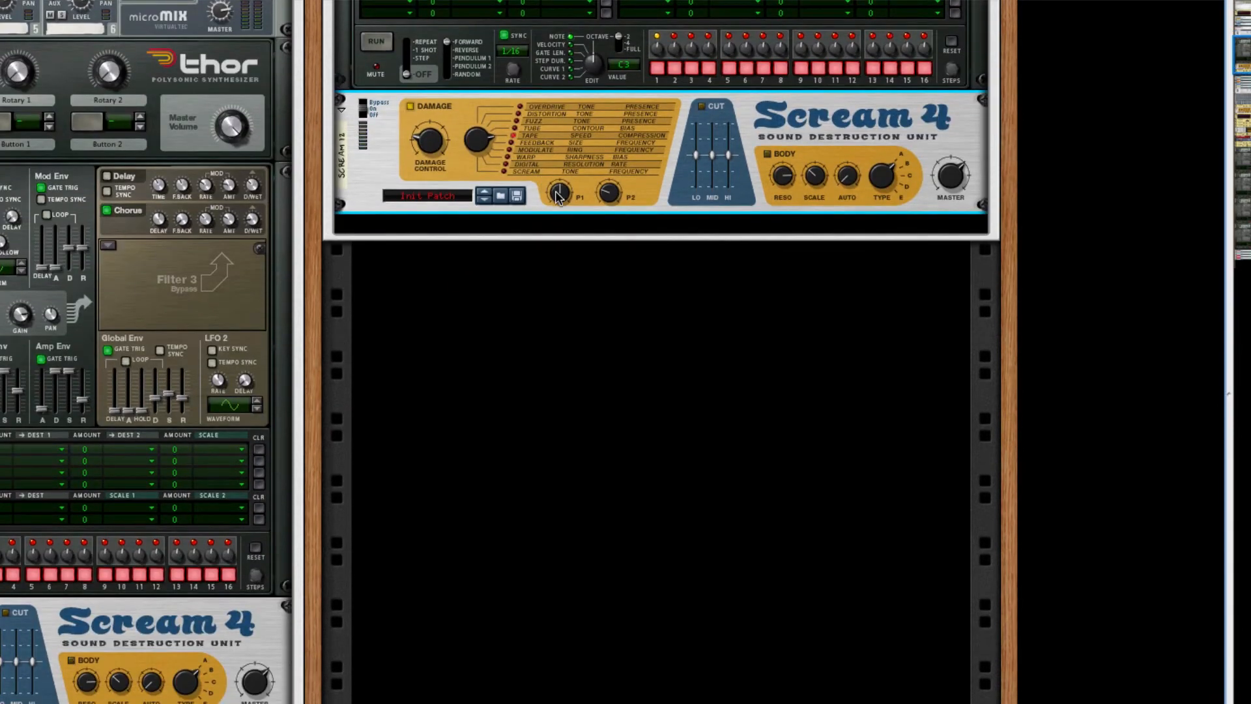
{"action": "left_click_drag", "start_coordinate": [557, 195], "coordinate": [558, 206]}
Step: Add an MClass Compressor after the Scream 4 in the Combinator
{"action": "right_click", "coordinate": [761, 207]}
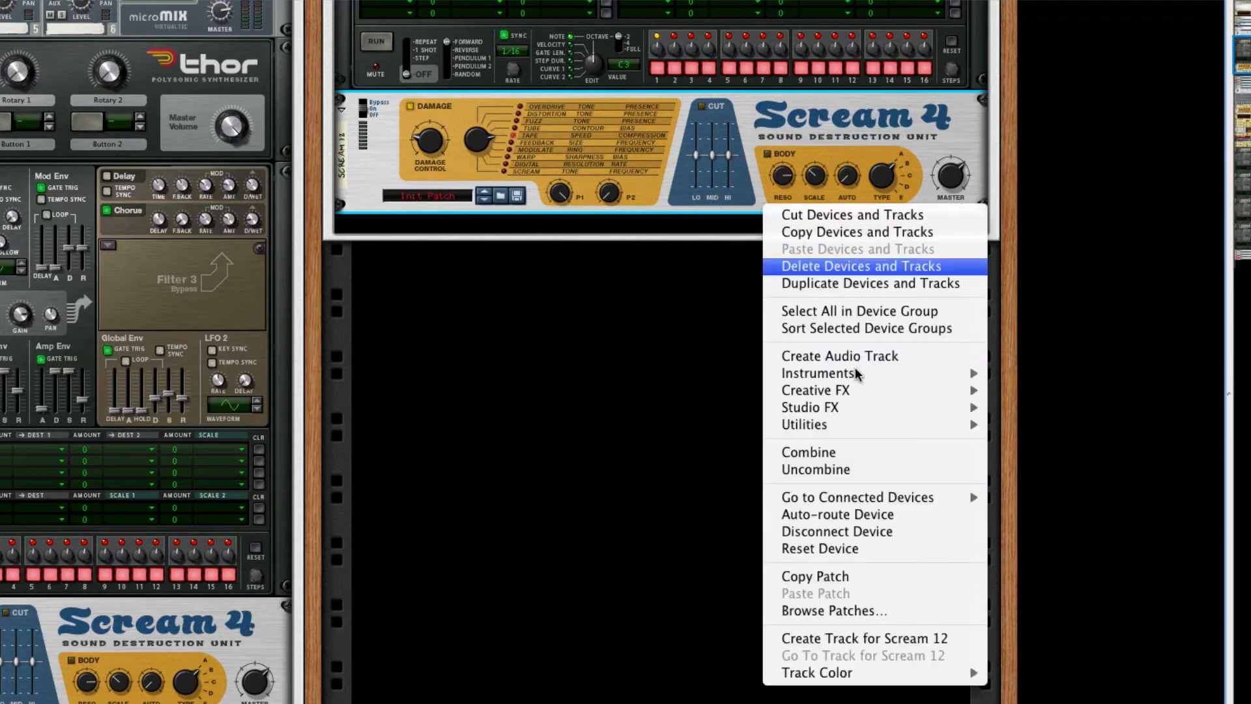
{"action": "mouse_move", "coordinate": [854, 394]}
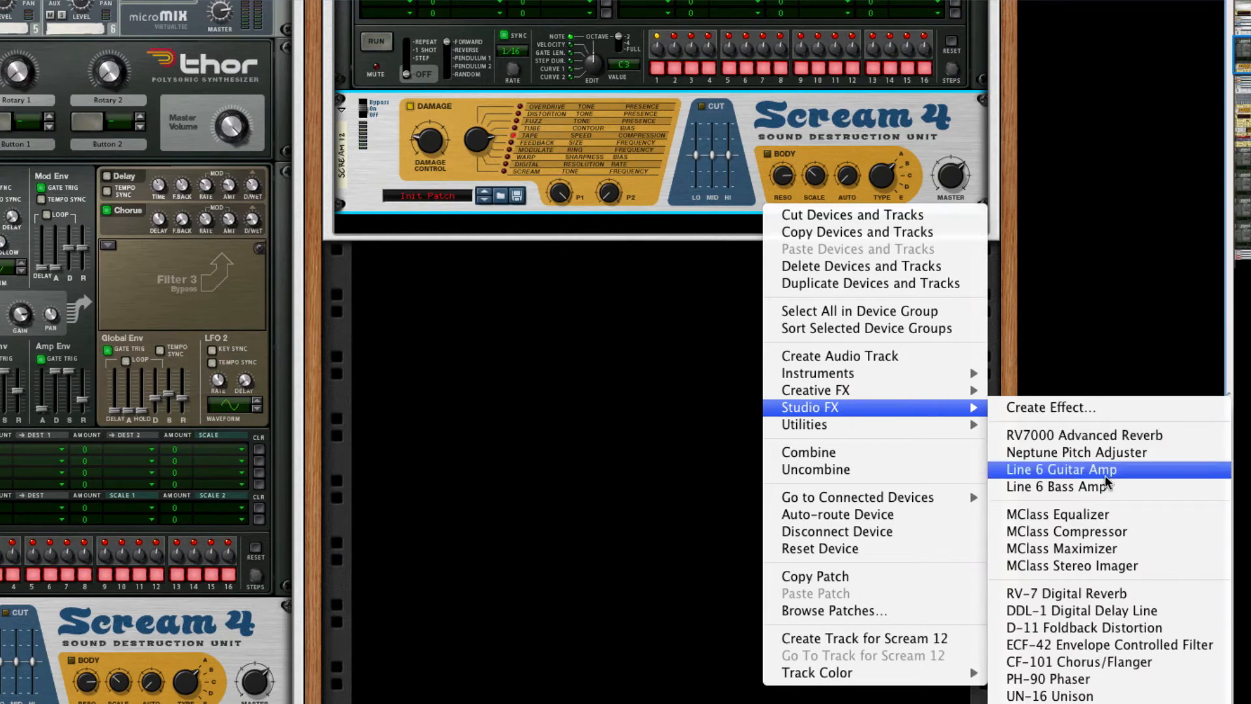
{"action": "left_click", "coordinate": [1106, 531]}
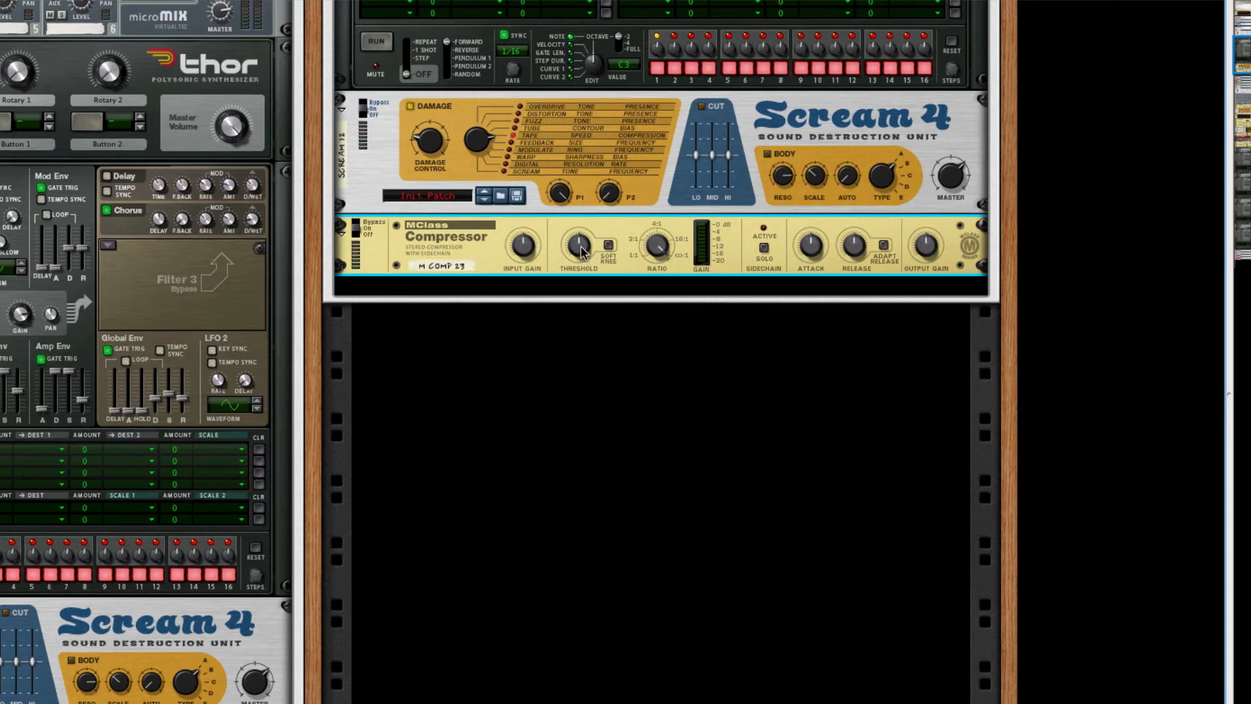
Step: Lower the MClass Compressor's threshold to -36.0 dB
{"action": "left_click_drag", "start_coordinate": [582, 248], "coordinate": [576, 302]}
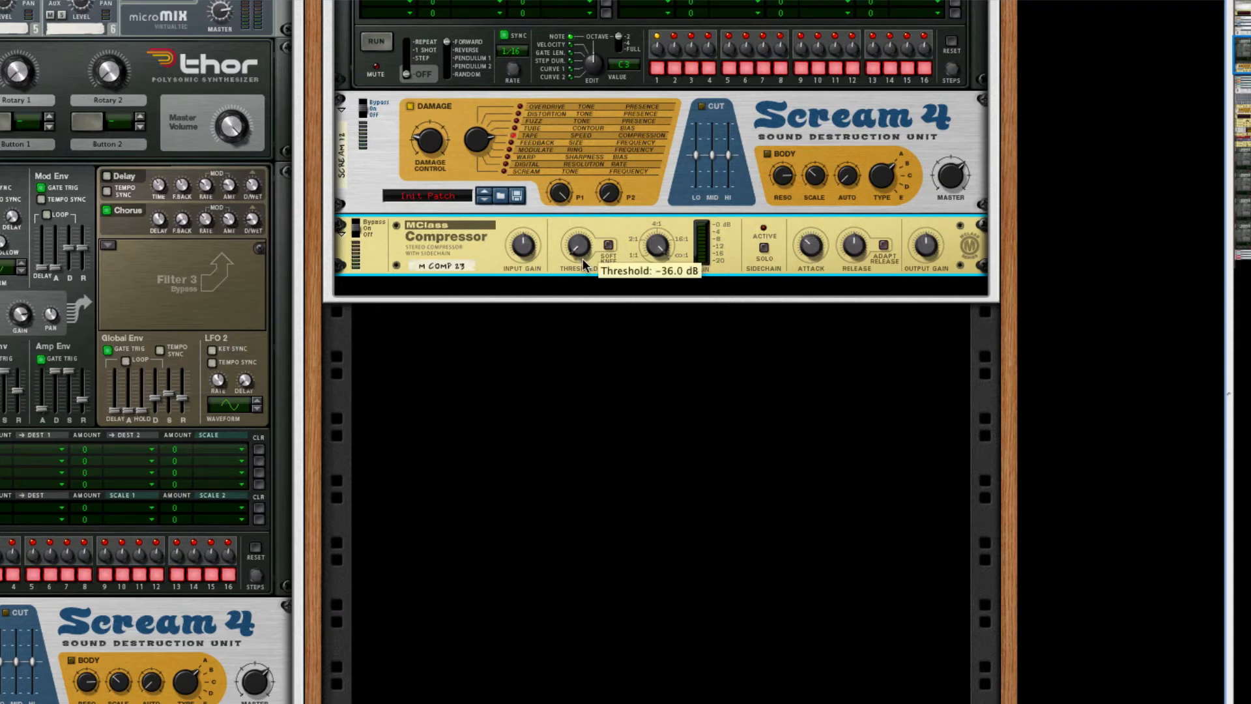
{"action": "scroll", "coordinate": [582, 262], "scroll_direction": "down", "scroll_amount": 2}
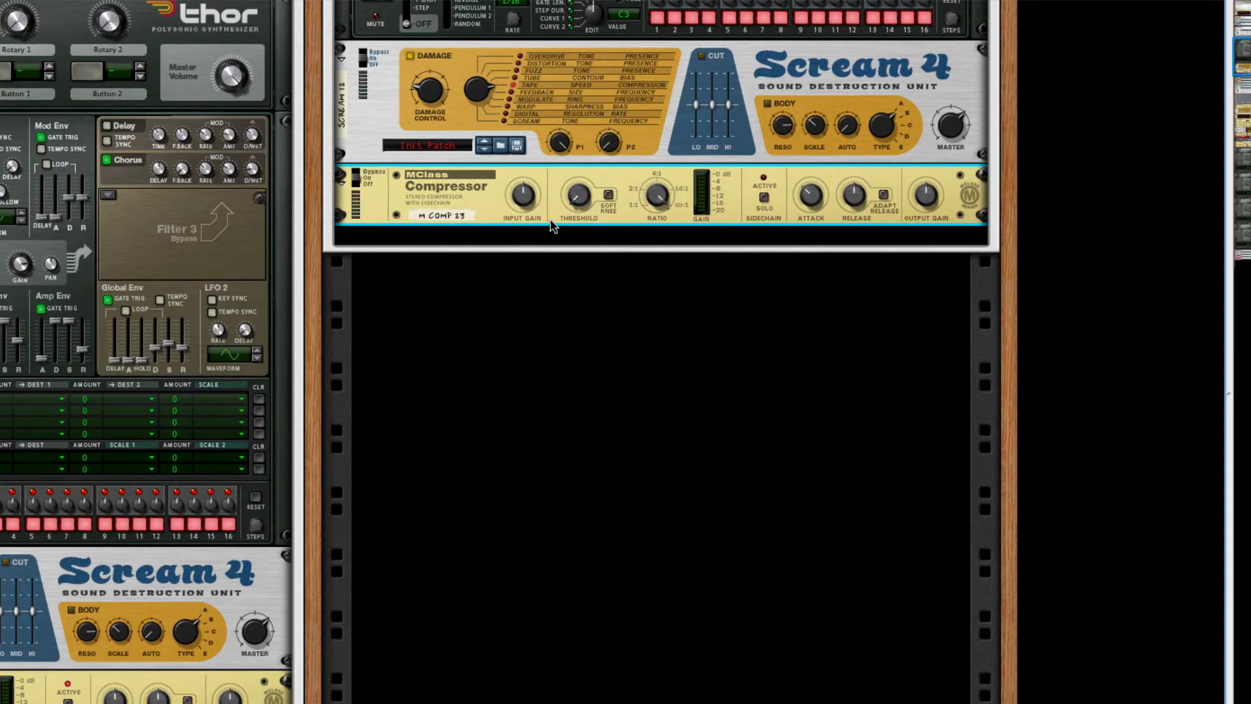
{"action": "scroll", "coordinate": [549, 244], "scroll_direction": "up", "scroll_amount": 10}
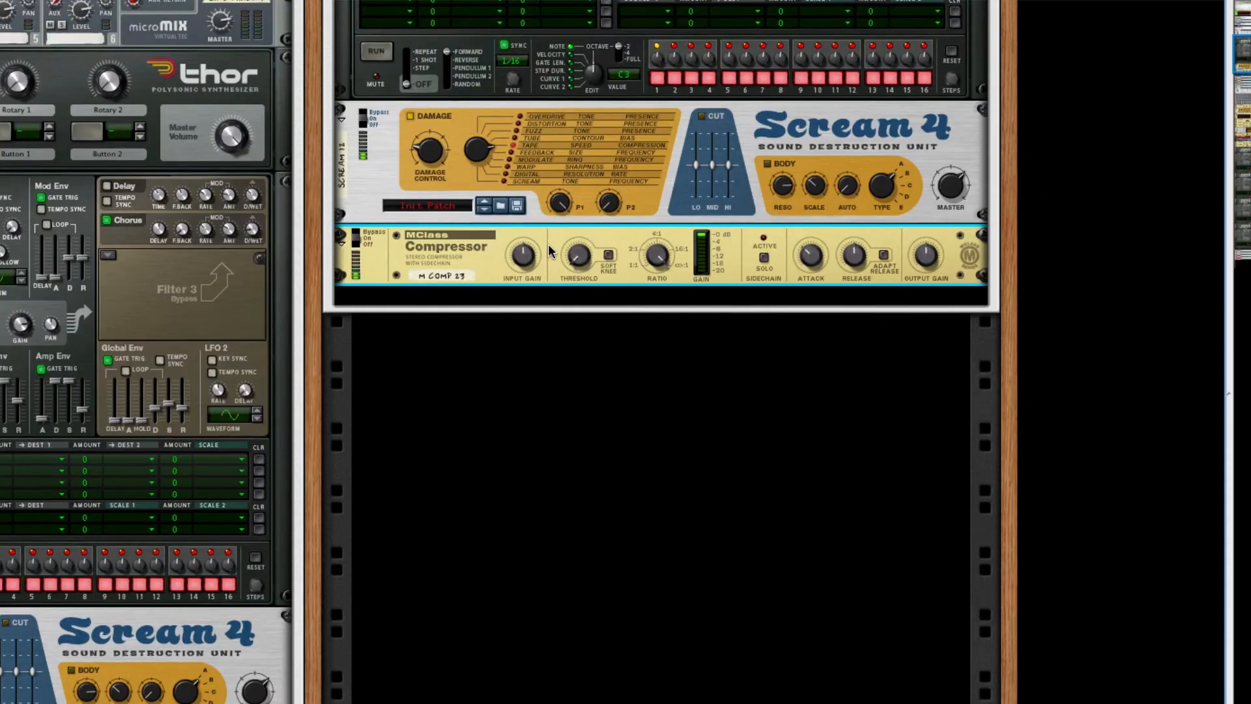
{"action": "scroll", "coordinate": [535, 257], "scroll_direction": "up", "scroll_amount": 5}
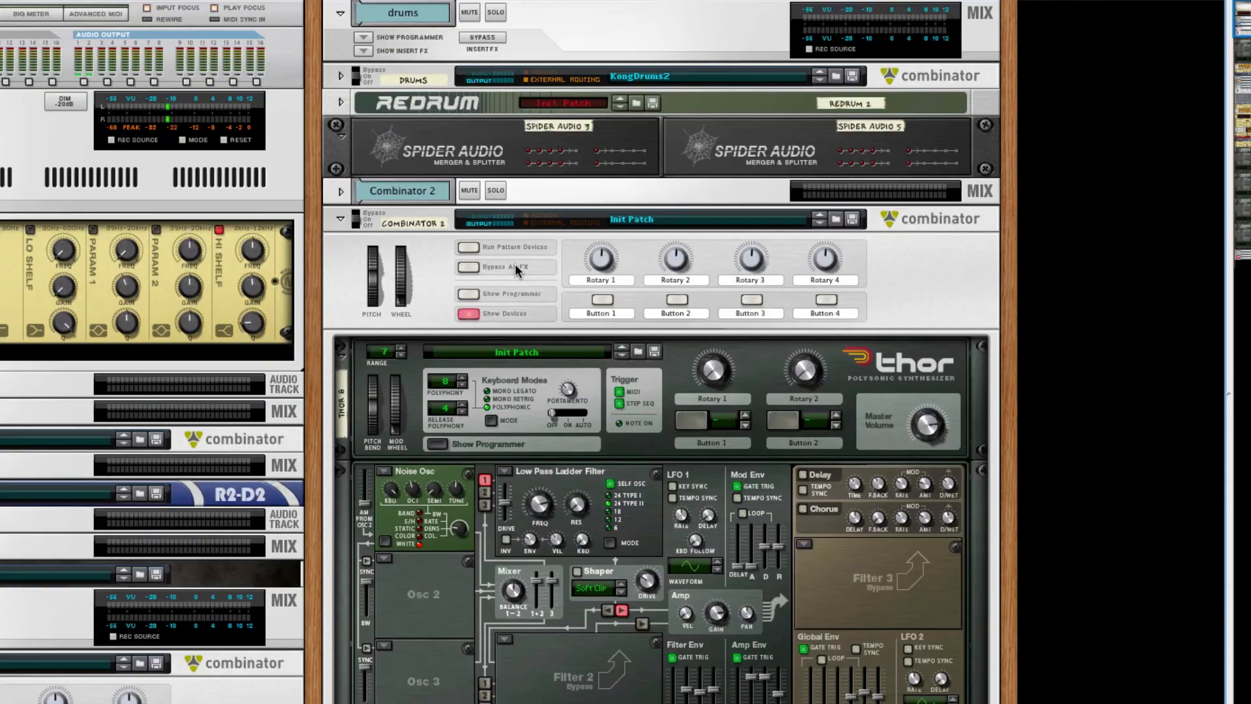
Step: Examine the cable routing on the back of the Combinator's devices, including the compressor's audio and sidechain connections
{"action": "left_click", "coordinate": [340, 101]}
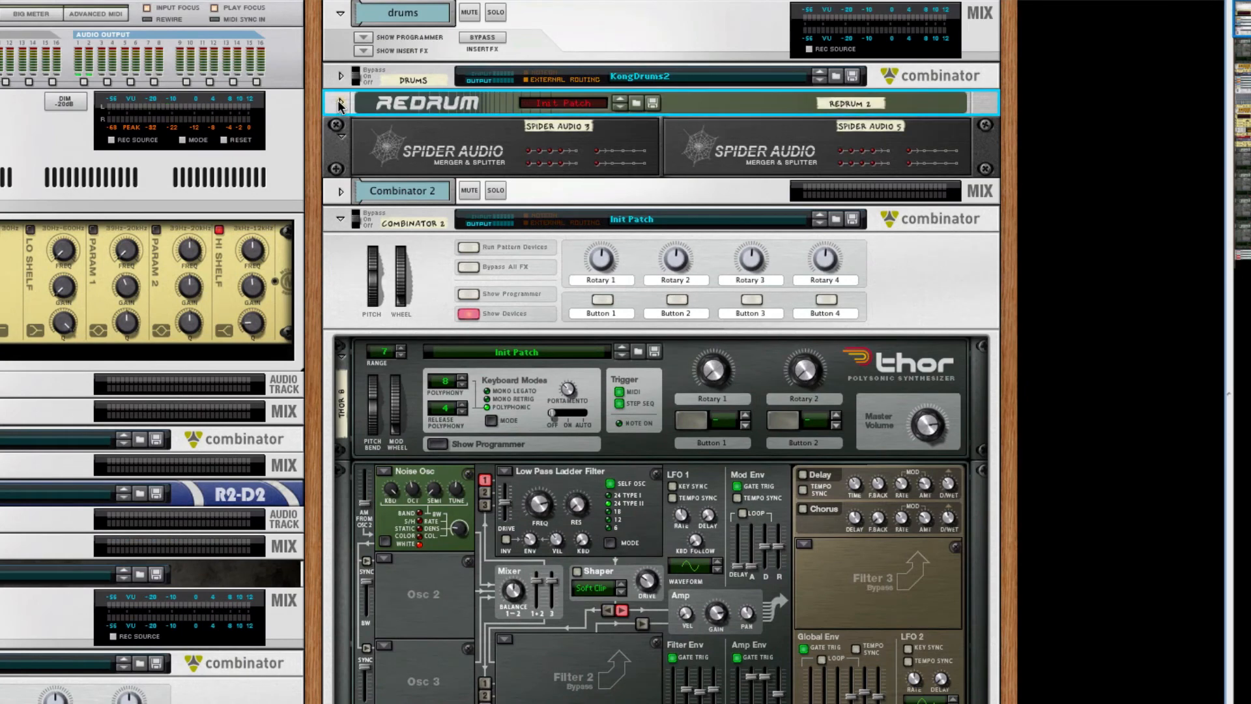
{"action": "scroll", "coordinate": [370, 172], "scroll_direction": "down", "scroll_amount": 8}
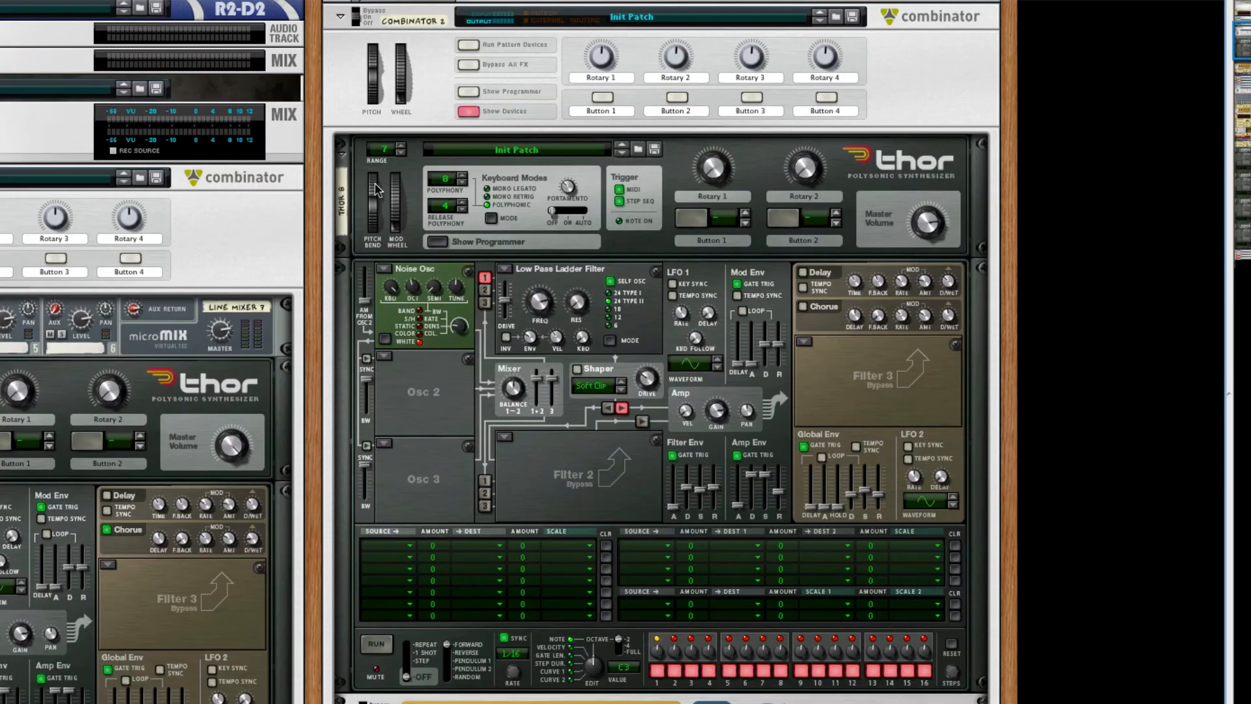
{"action": "scroll", "coordinate": [376, 190], "scroll_direction": "down", "scroll_amount": 1}
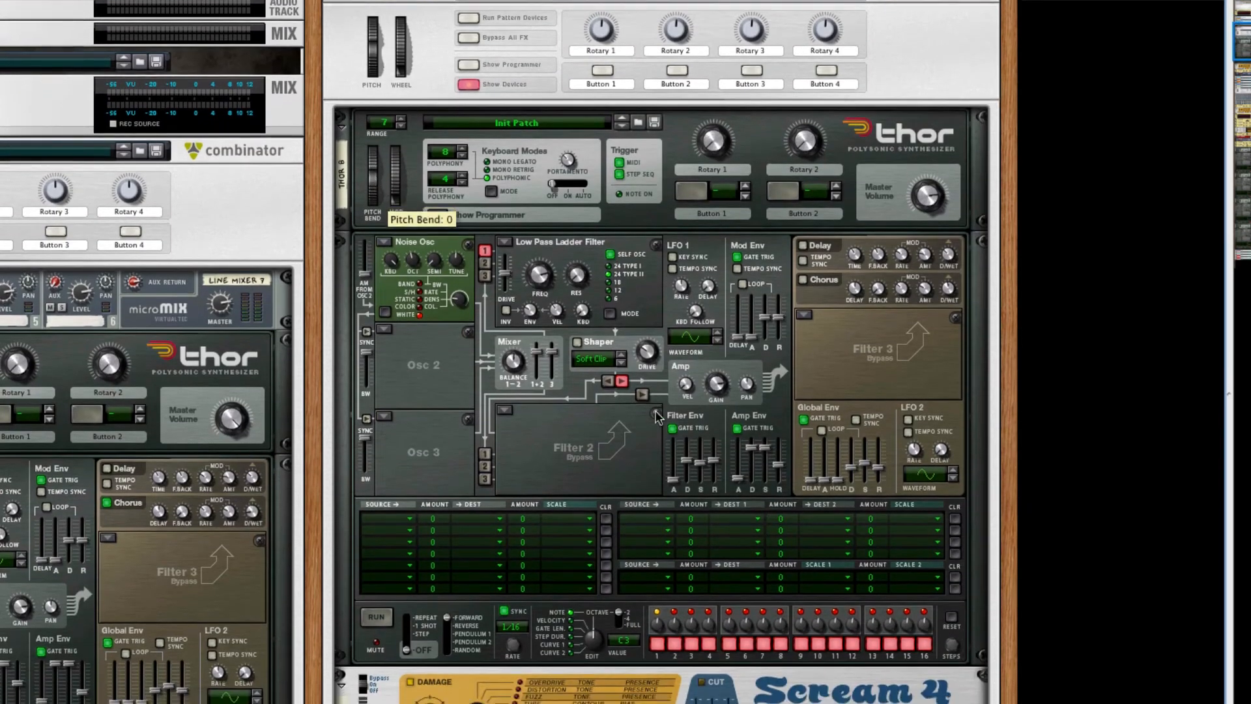
{"action": "key", "text": "Tab"}
{"action": "scroll", "coordinate": [674, 438], "scroll_direction": "down", "scroll_amount": 12}
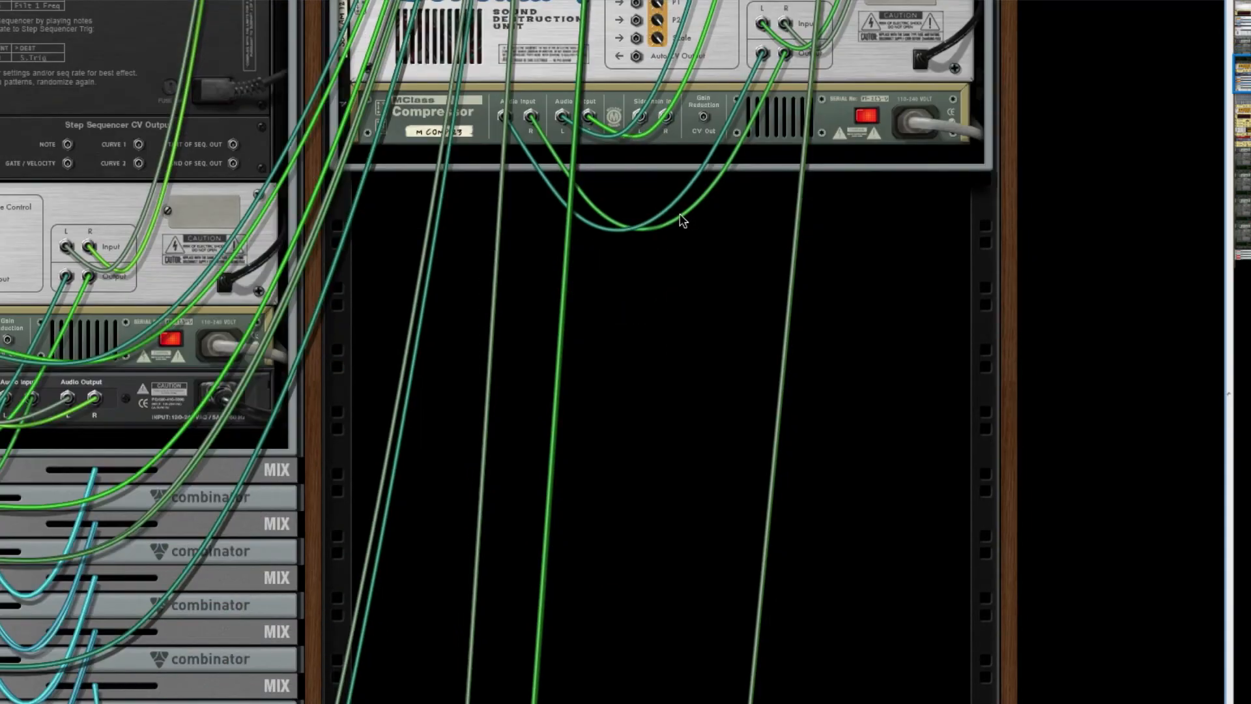
{"action": "key", "text": "Tab"}
{"action": "scroll", "coordinate": [693, 270], "scroll_direction": "up", "scroll_amount": 5}
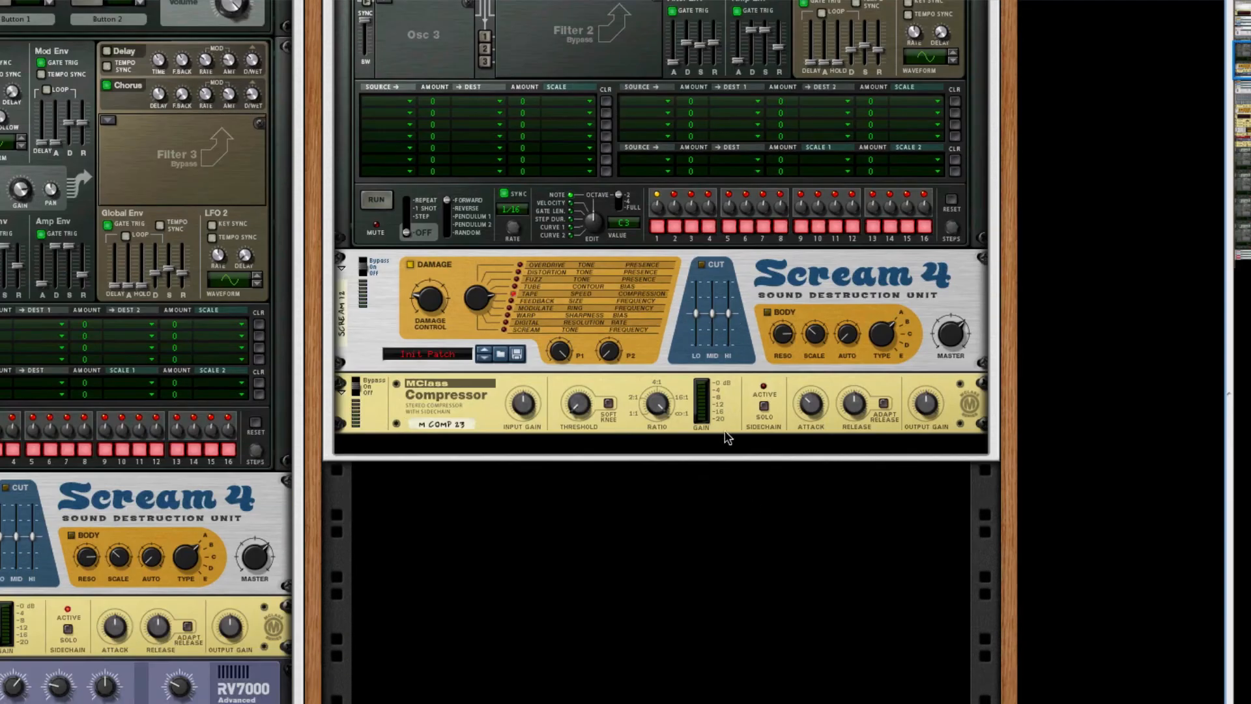
Step: Add an RV7000 Advanced Reverb after the MClass Compressor in the Combinator and lower its Dry-Wet mix
{"action": "right_click", "coordinate": [730, 418]}
{"action": "mouse_move", "coordinate": [824, 627]}
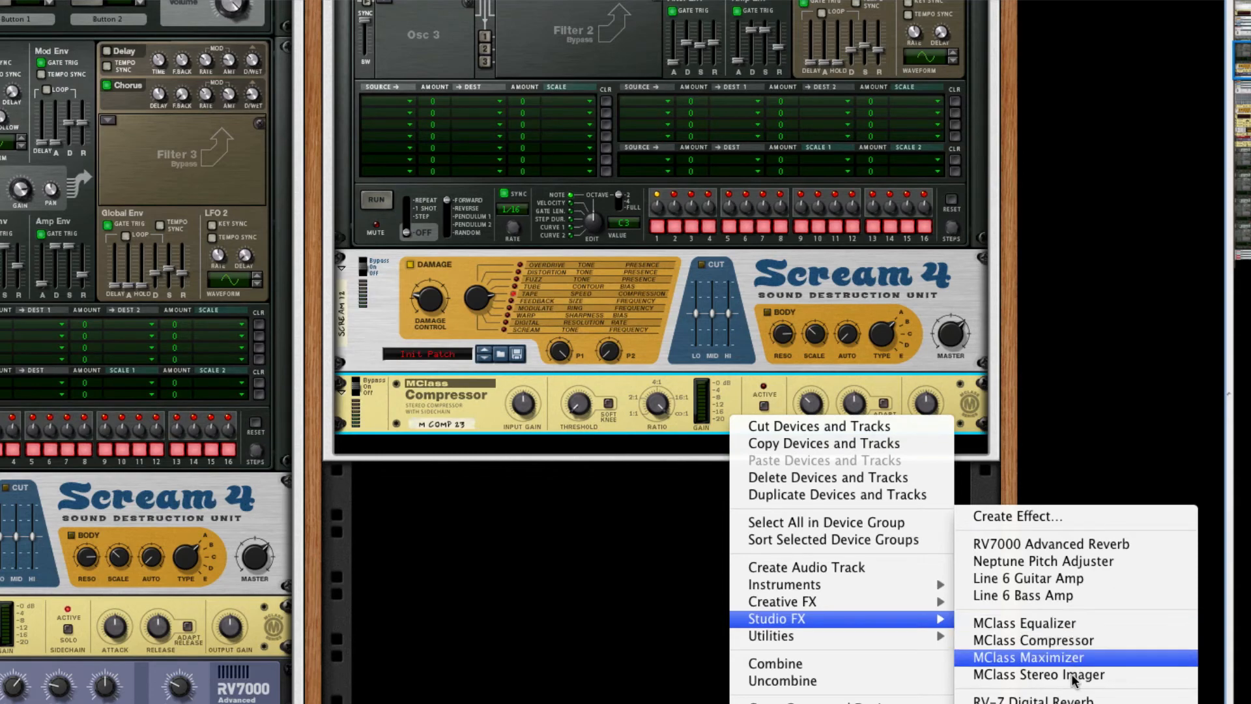
{"action": "left_click", "coordinate": [1077, 544]}
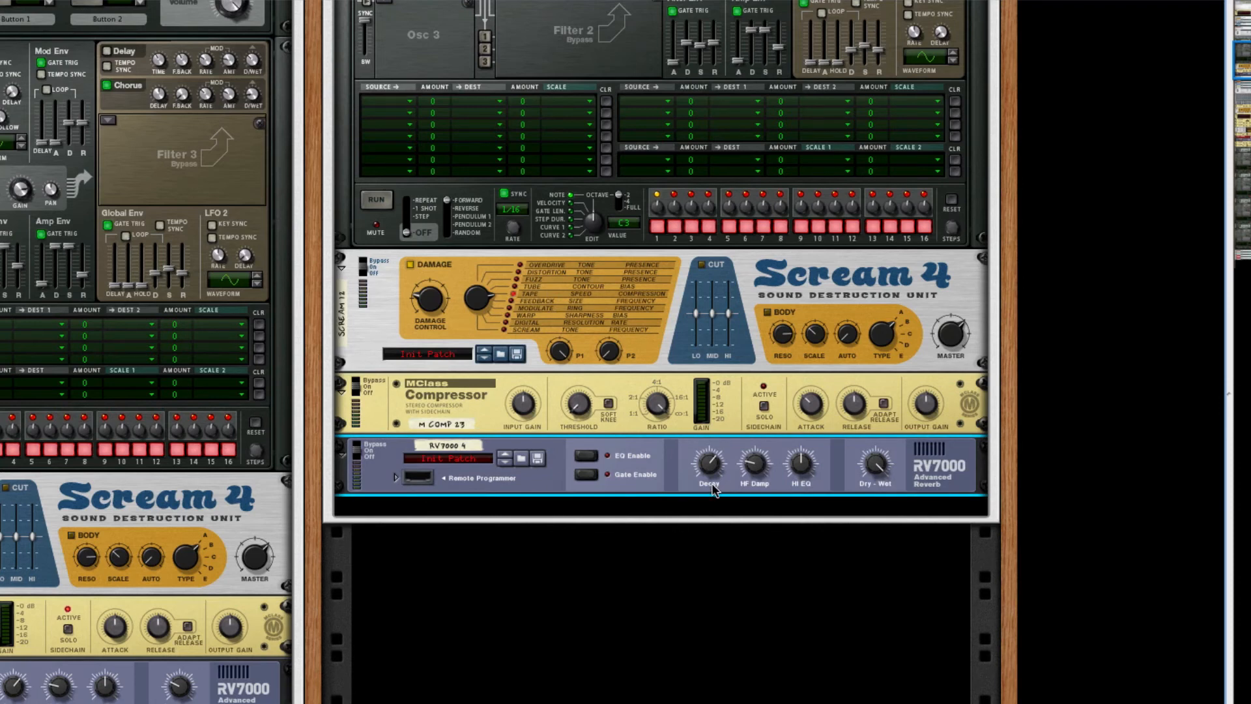
{"action": "left_click_drag", "start_coordinate": [874, 465], "coordinate": [869, 518]}
{"action": "scroll", "coordinate": [716, 421], "scroll_direction": "up", "scroll_amount": 3}
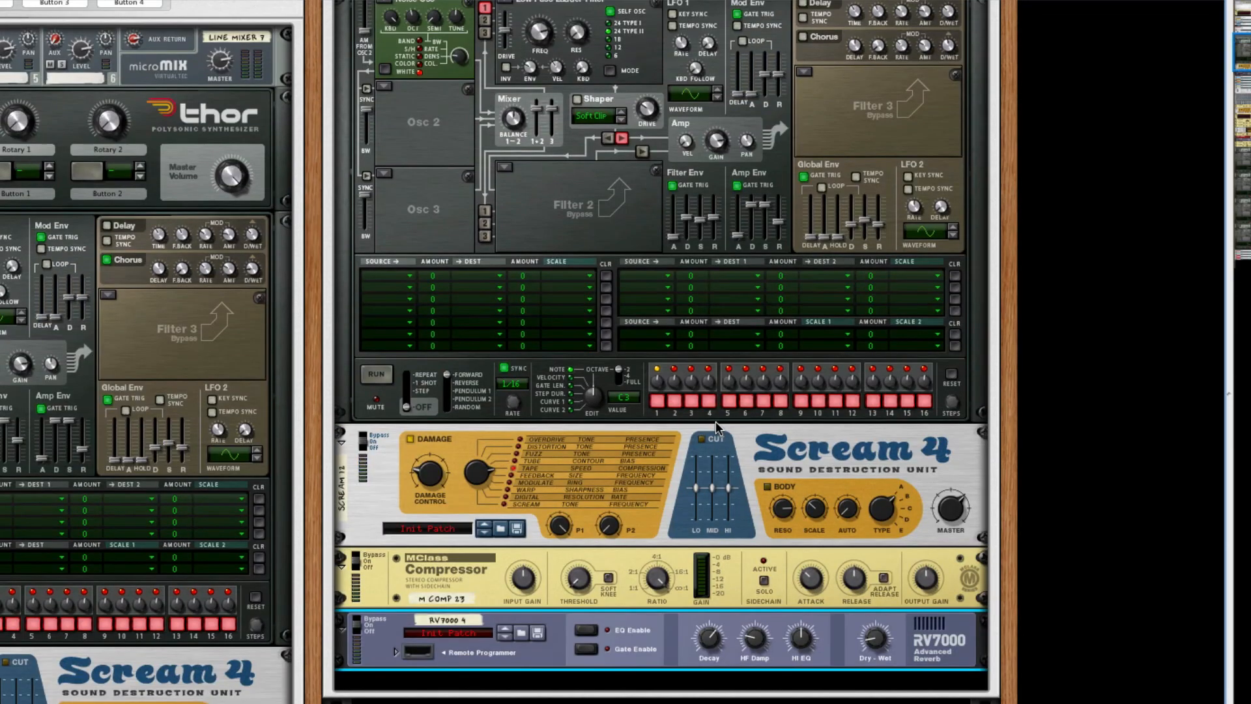
{"action": "scroll", "coordinate": [716, 424], "scroll_direction": "up", "scroll_amount": 3}
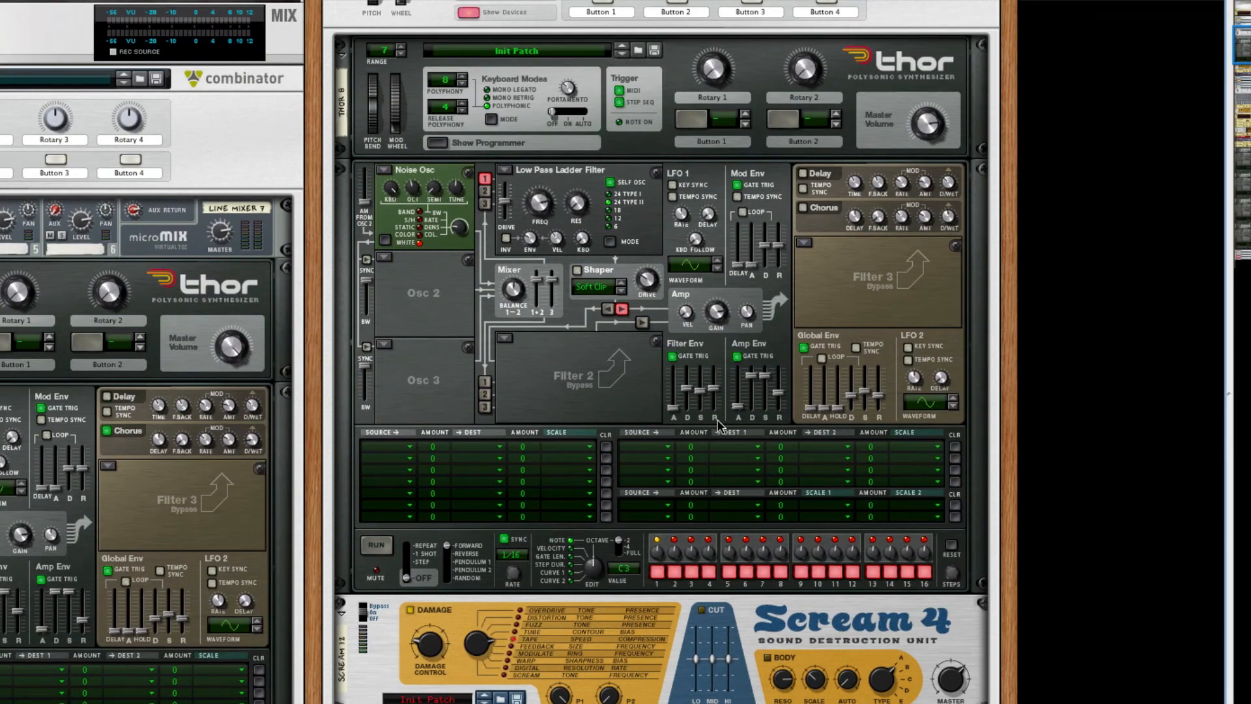
{"action": "scroll", "coordinate": [718, 425], "scroll_direction": "down", "scroll_amount": 5}
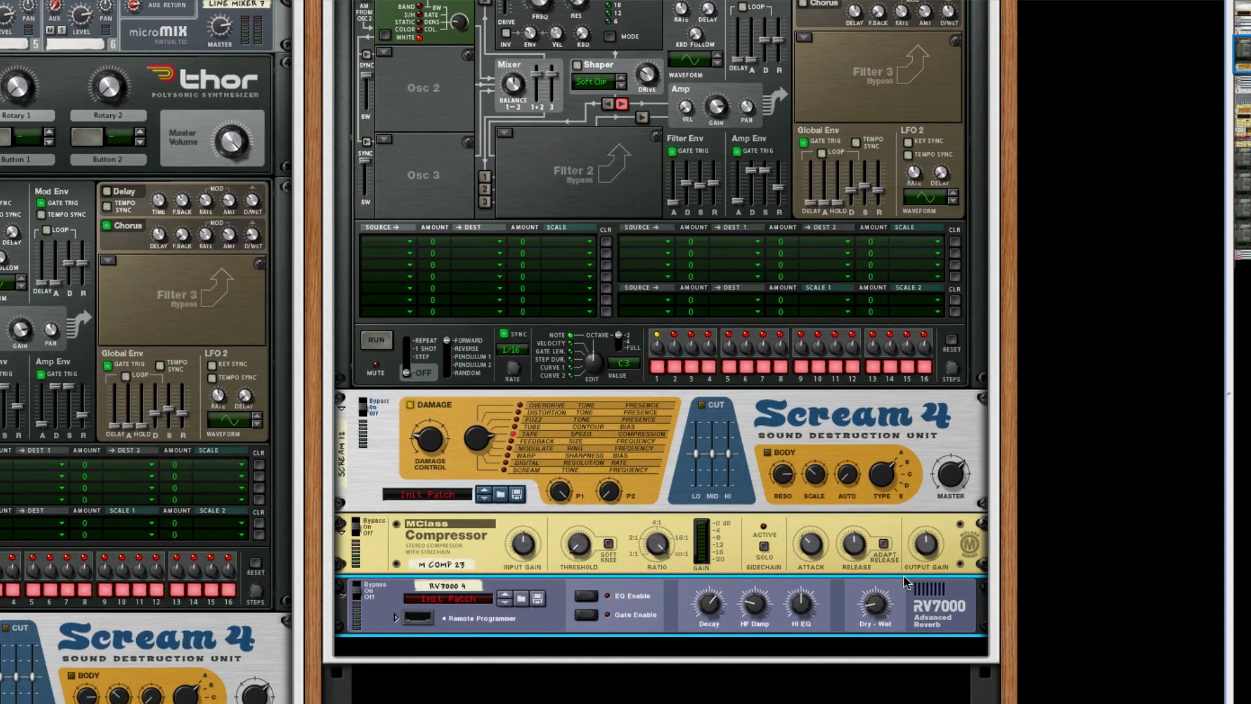
Step: Insert an MClass Equalizer between the compressor and the RV7000, enable Param 1, and boost the upper frequencies with it
{"action": "right_click", "coordinate": [957, 567]}
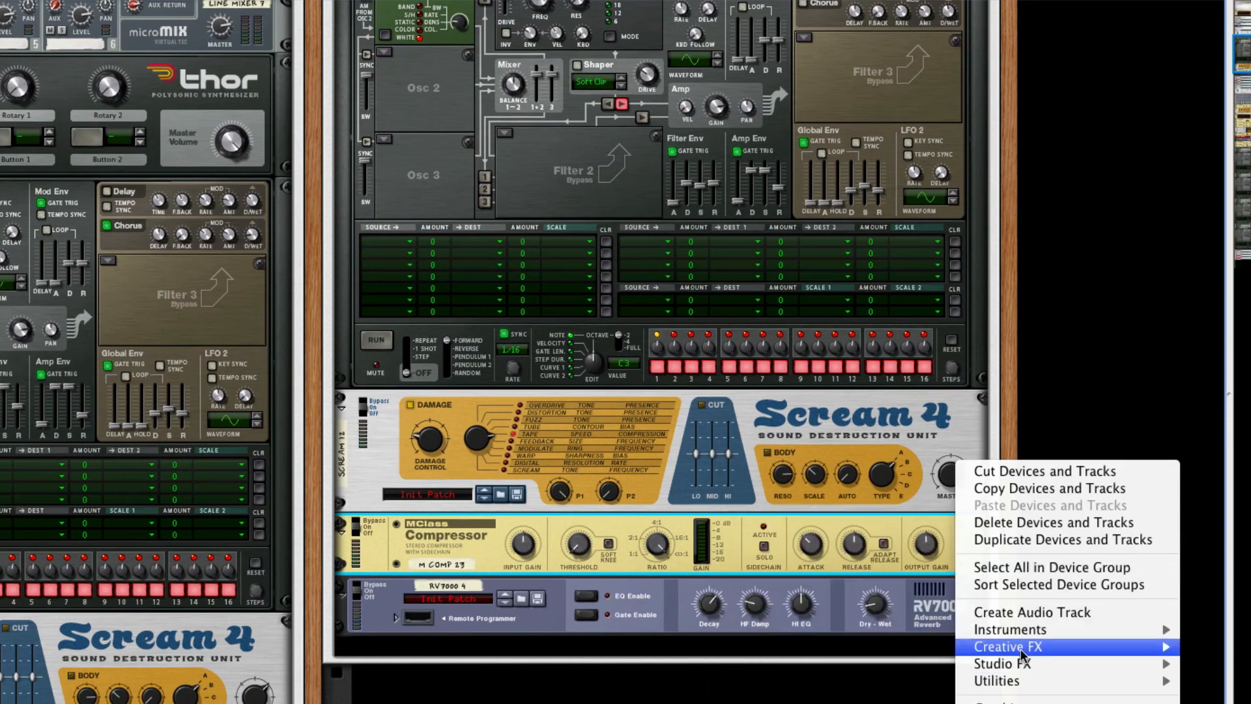
{"action": "mouse_move", "coordinate": [1022, 655]}
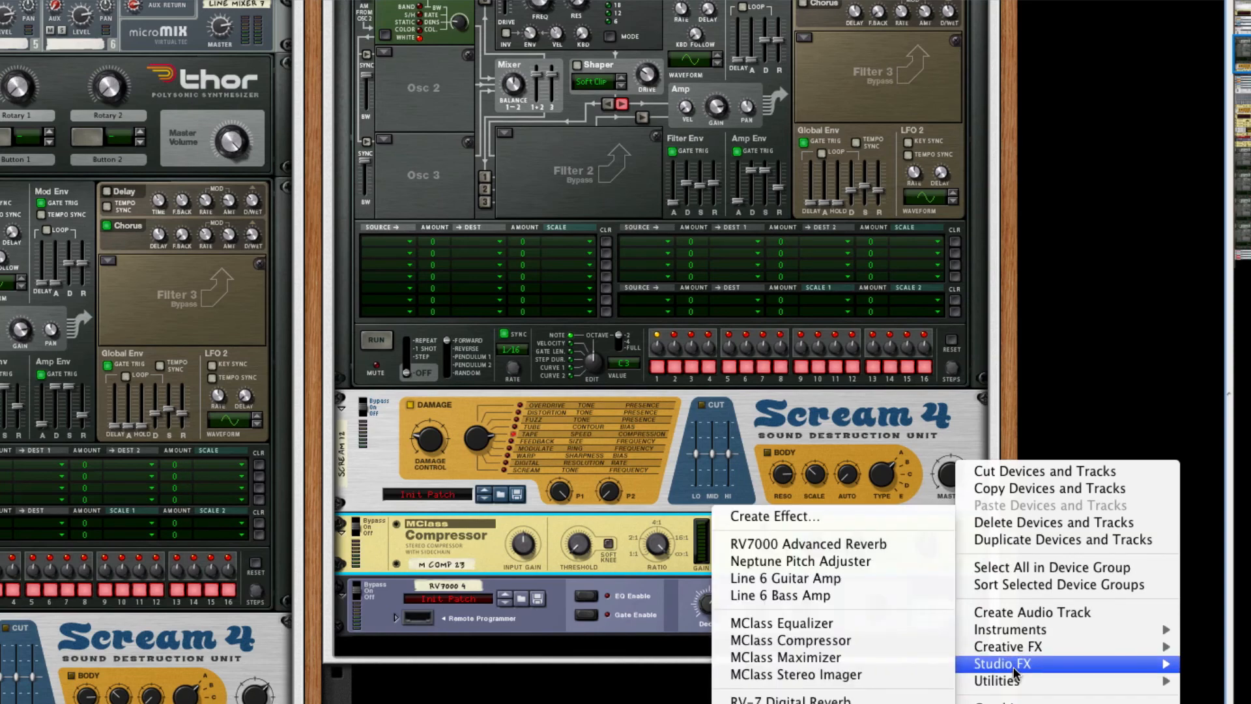
{"action": "left_click", "coordinate": [803, 623]}
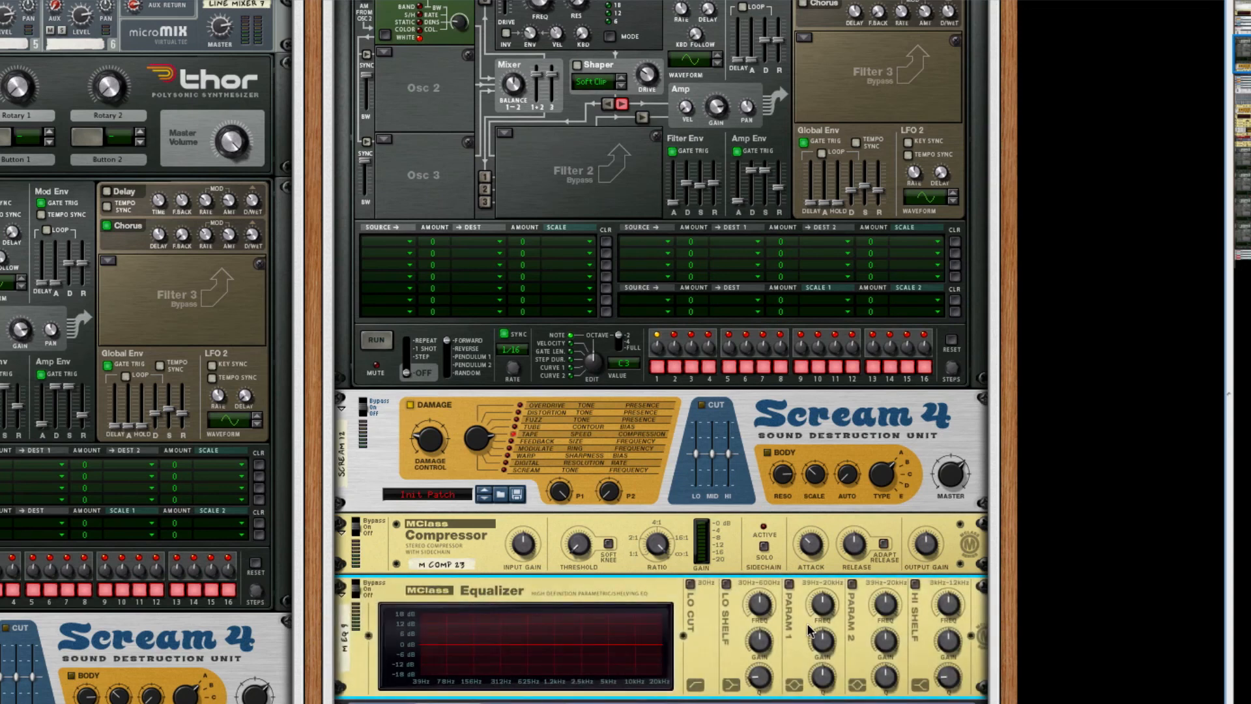
{"action": "left_click", "coordinate": [789, 583]}
{"action": "left_click_drag", "start_coordinate": [821, 646], "coordinate": [822, 595]}
{"action": "scroll", "coordinate": [717, 553], "scroll_direction": "up", "scroll_amount": 4}
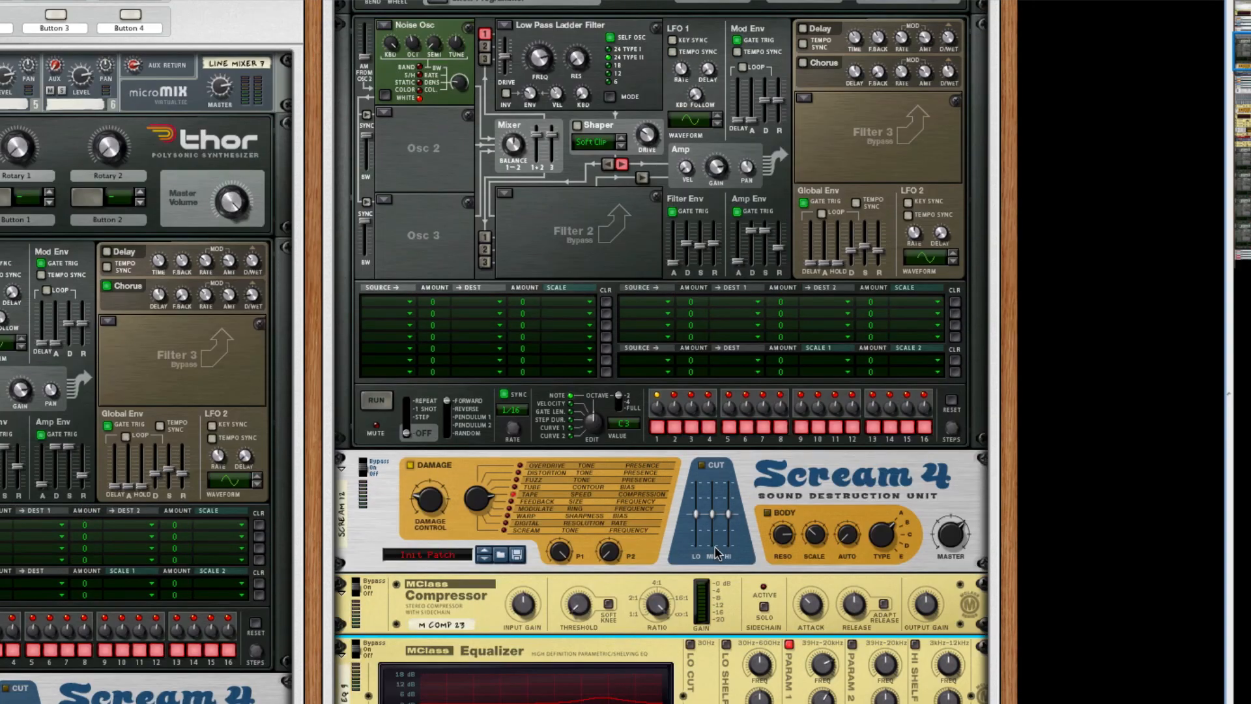
{"action": "scroll", "coordinate": [717, 552], "scroll_direction": "up", "scroll_amount": 1}
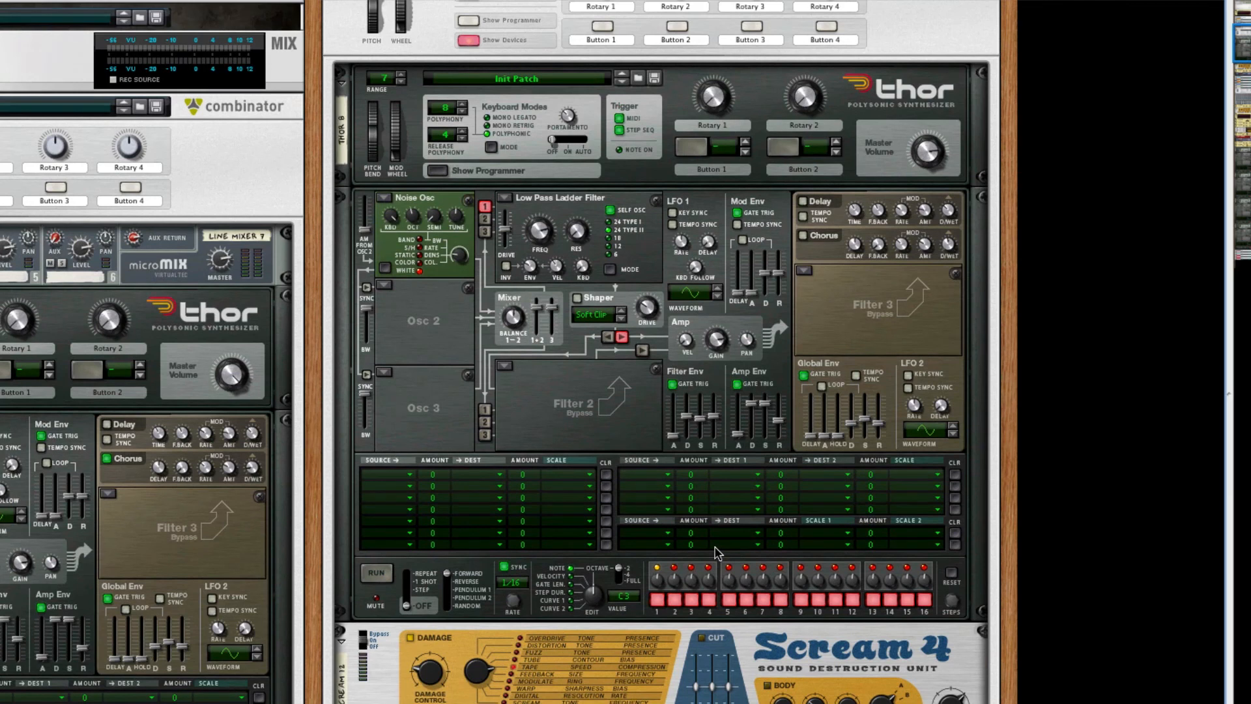